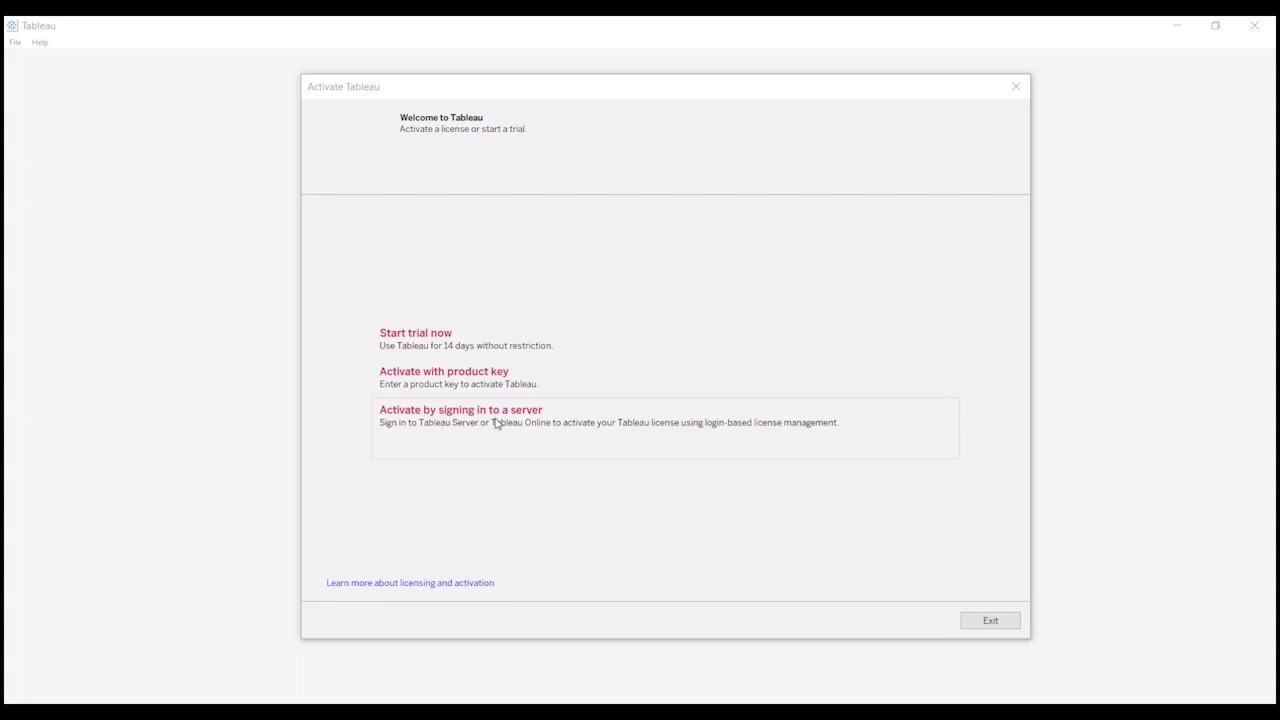
- Choose 'Activate by signing in to a server' and connect to the entered server address
{"action": "left_click", "coordinate": [495, 423]}
{"action": "left_click_drag", "start_coordinate": [0, 368], "coordinate": [606, 457]}
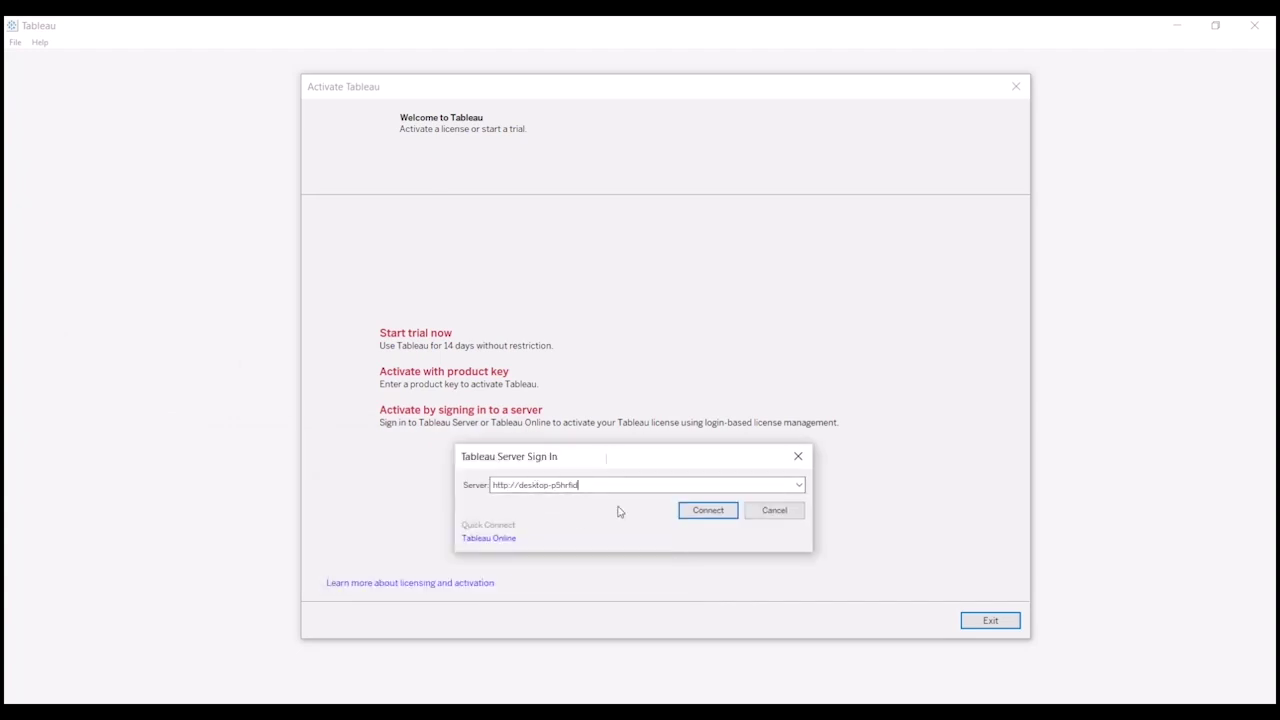
{"action": "left_click", "coordinate": [708, 511]}
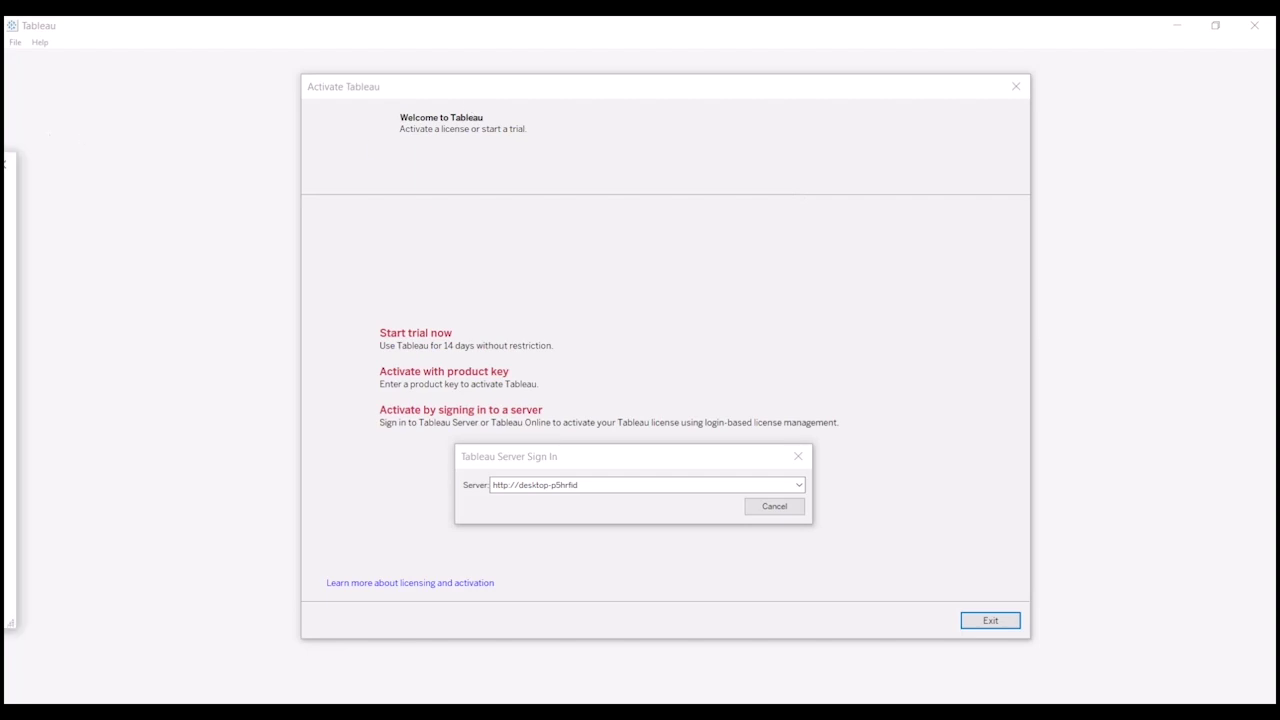
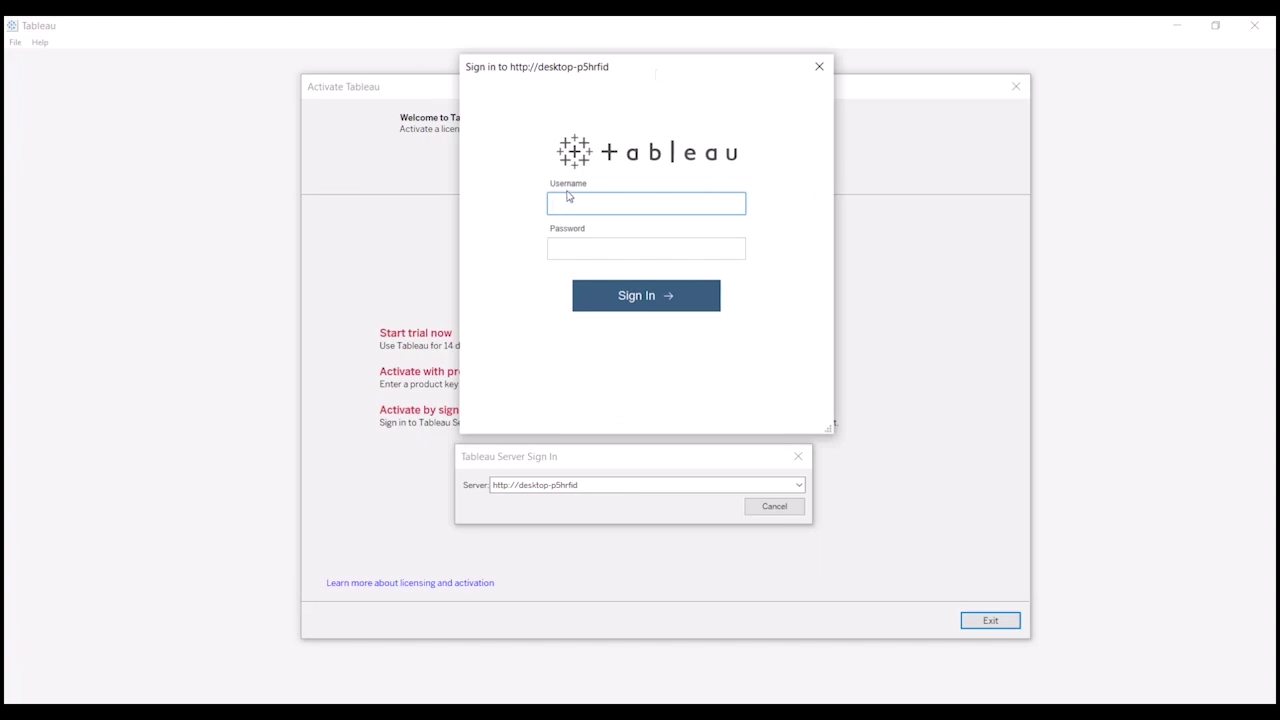
- Enter the account username and password in Tableau Server Sign In and submit to activate
{"action": "key", "text": "BackSpace"}
{"action": "key", "text": "BackSpace"}
{"action": "key", "text": "BackSpace"}
{"action": "key", "text": "BackSpace"}
{"action": "key", "text": "BackSpace"}
{"action": "key", "text": "Tab"}
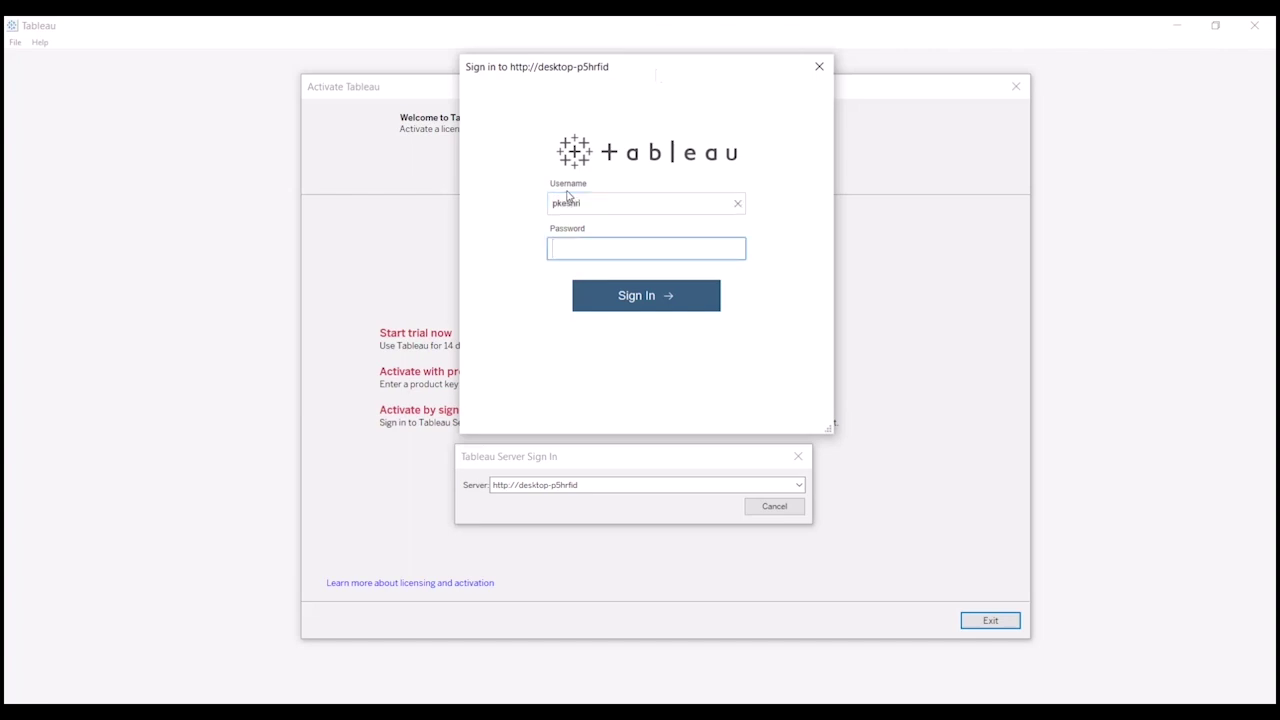
{"action": "key", "text": "Return"}
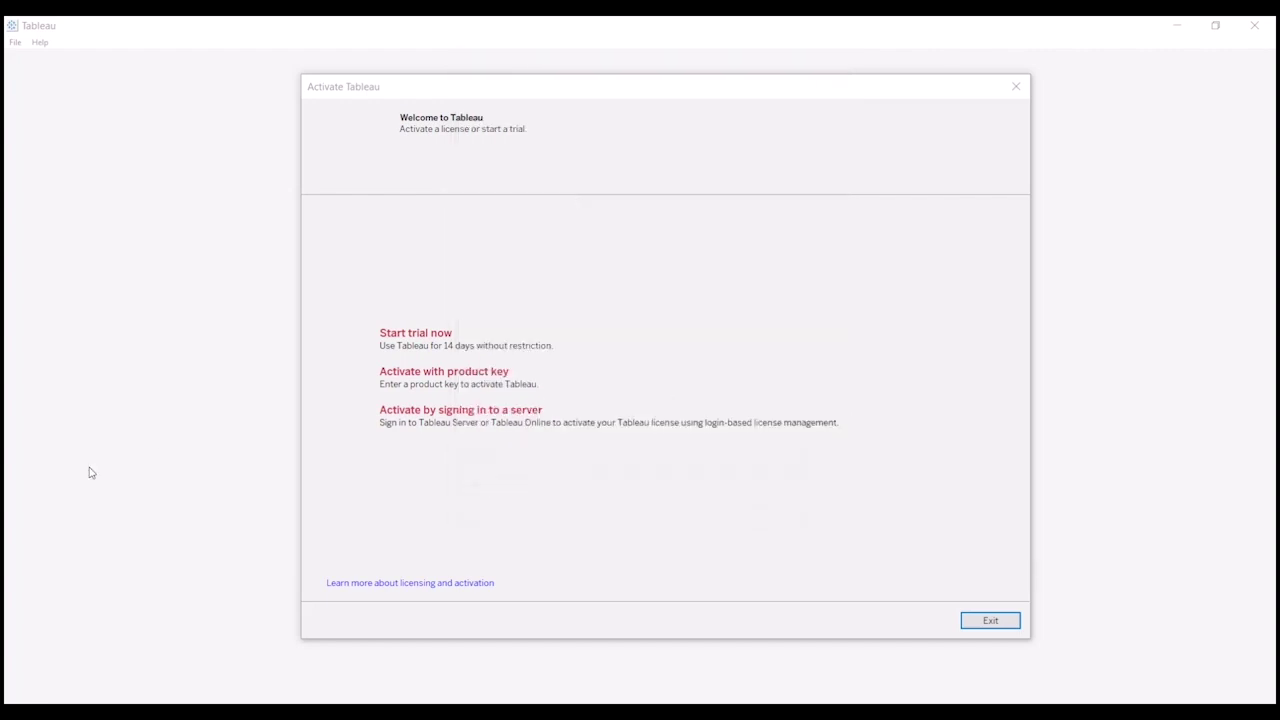
{"action": "left_click_drag", "start_coordinate": [4, 292], "coordinate": [797, 250]}
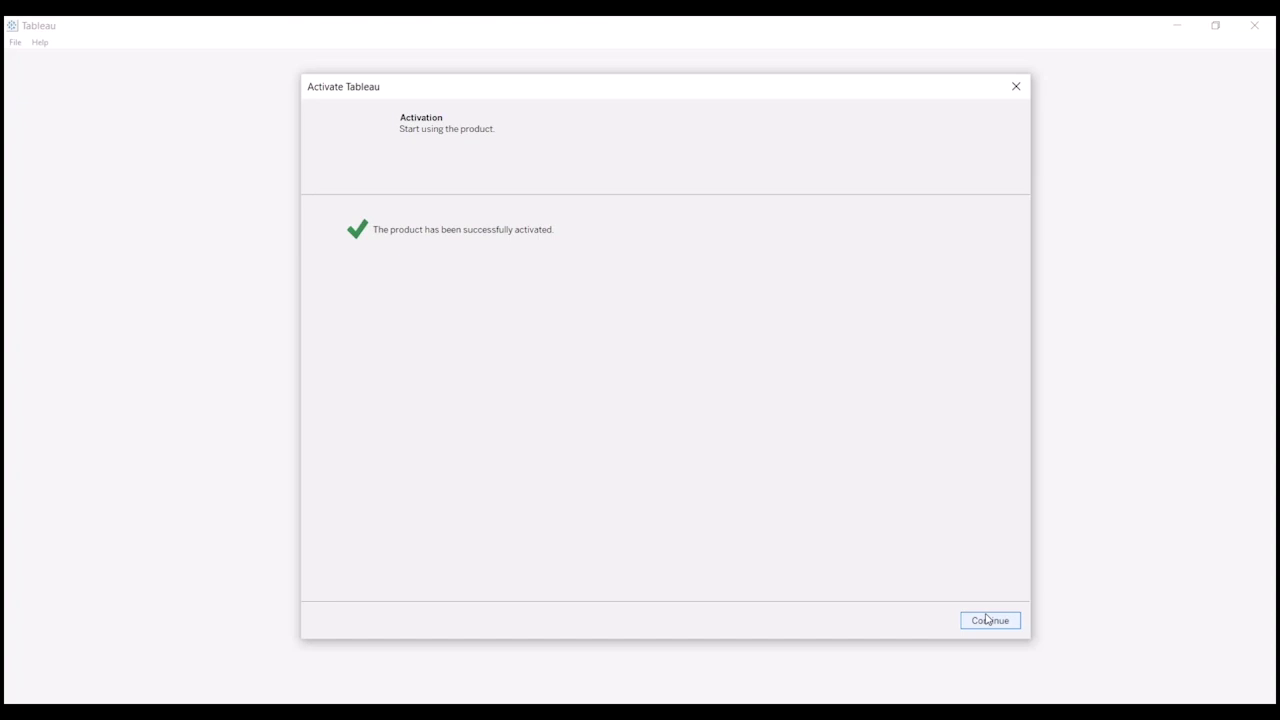
- Continue past the activation confirmation to close the Activate Tableau dialog
{"action": "left_click", "coordinate": [987, 620]}
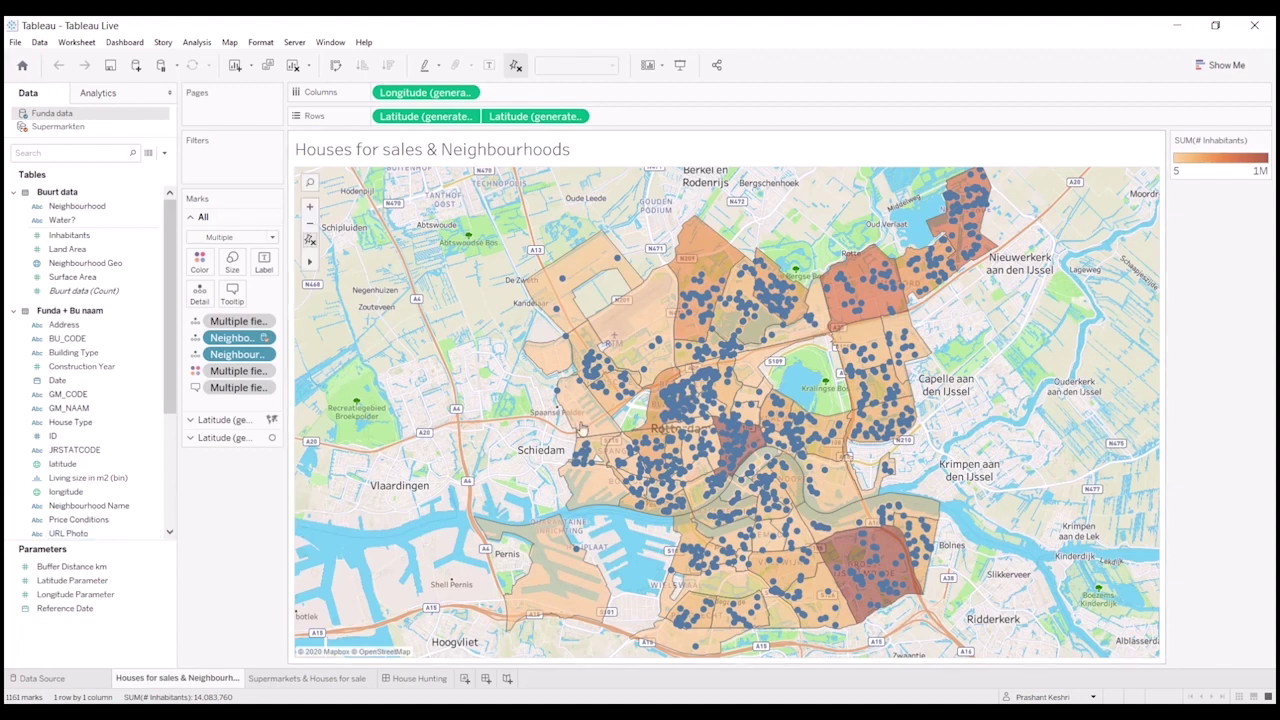
{"action": "mouse_move", "coordinate": [597, 397]}
{"action": "mouse_move", "coordinate": [760, 444]}
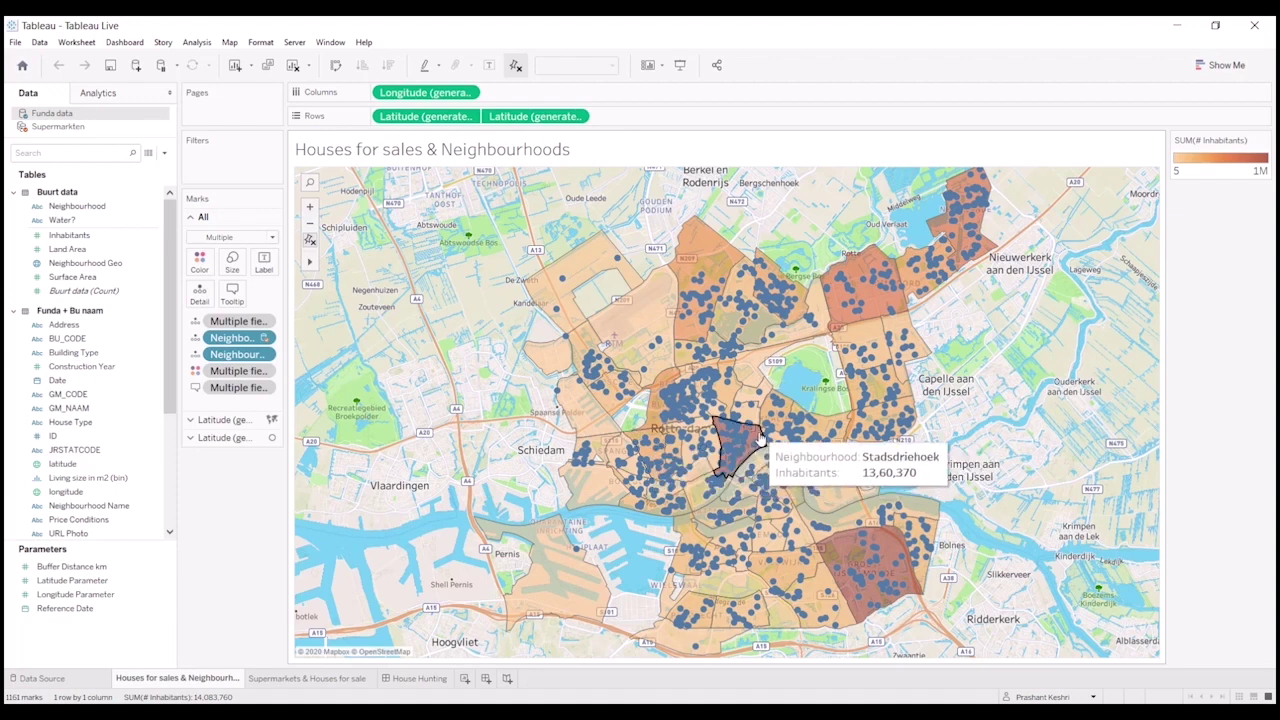
{"action": "mouse_move", "coordinate": [651, 447]}
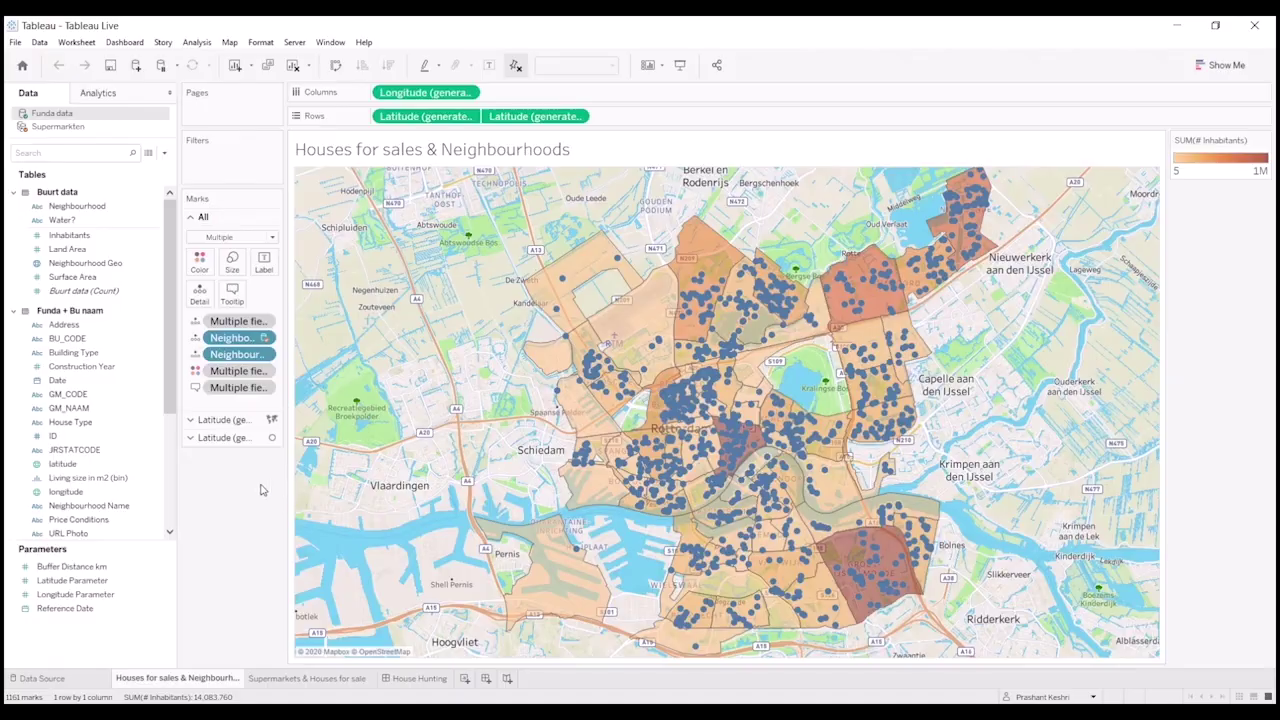
- Colour the neighbourhood layer by SUM(Inhabitants) using the Orange palette, 5 to 28,750
{"action": "left_click", "coordinate": [220, 419]}
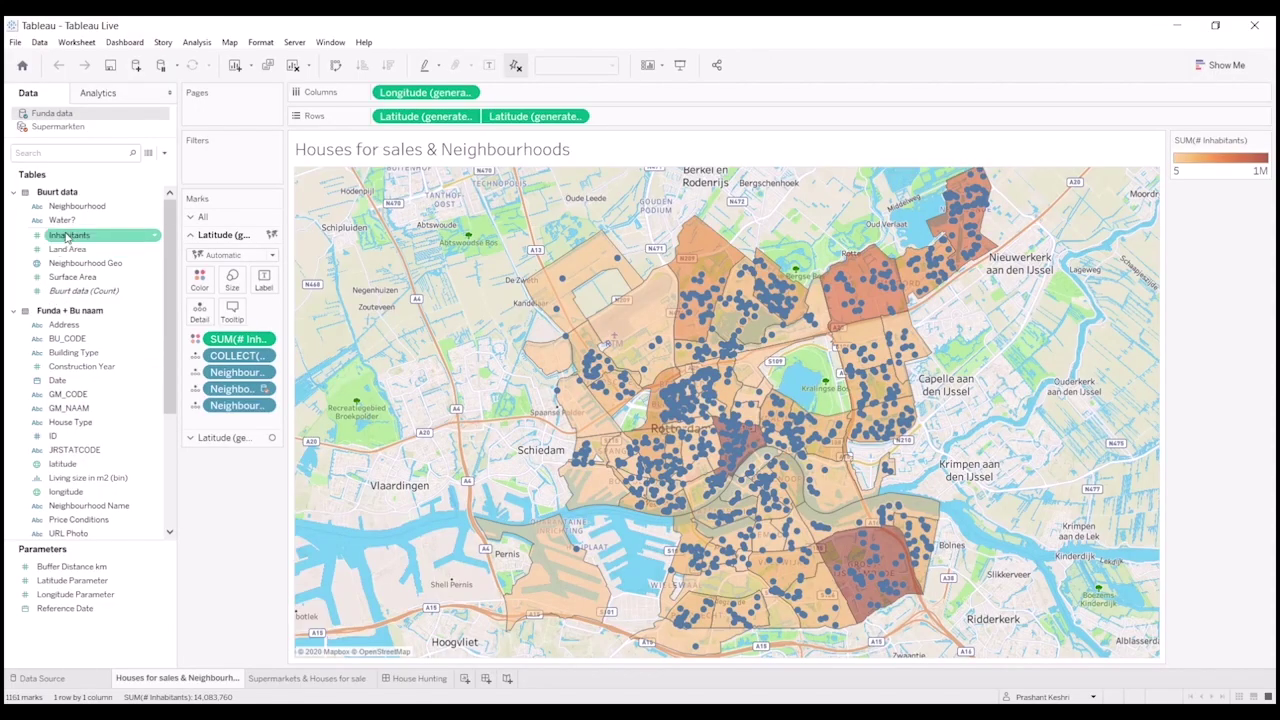
{"action": "left_click_drag", "start_coordinate": [68, 236], "coordinate": [226, 340]}
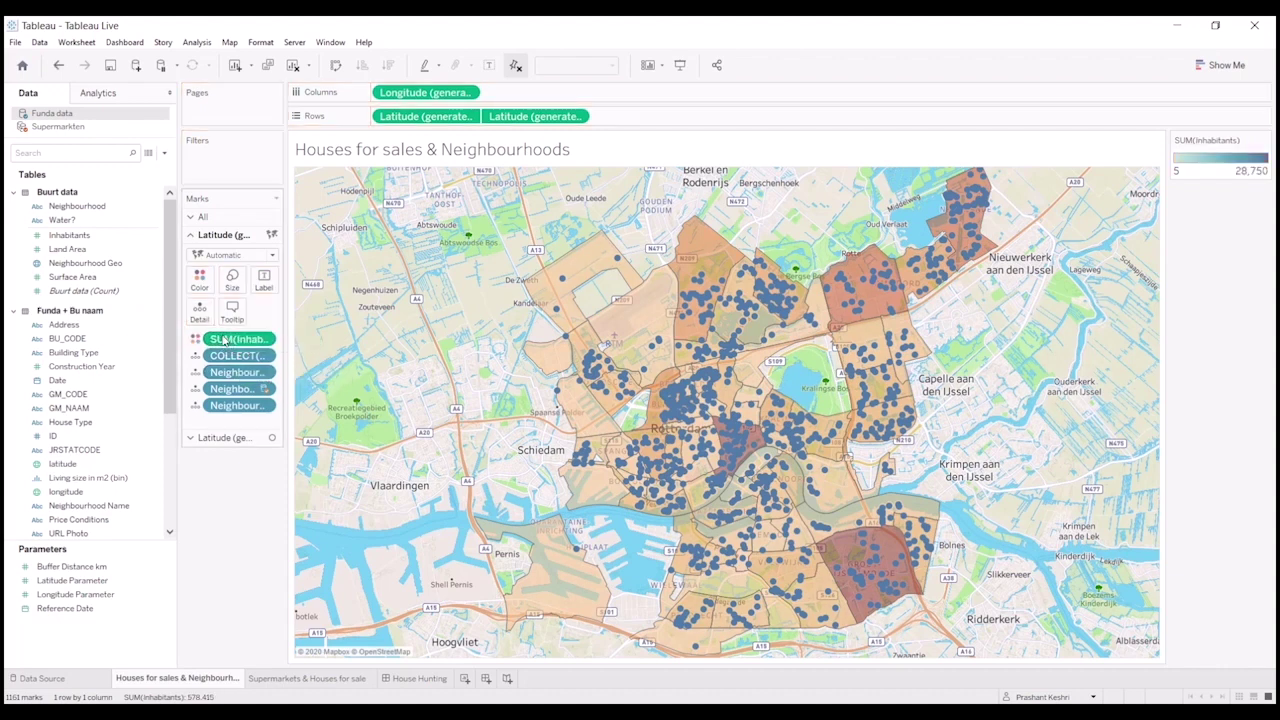
{"action": "left_click", "coordinate": [200, 280]}
{"action": "left_click", "coordinate": [247, 328]}
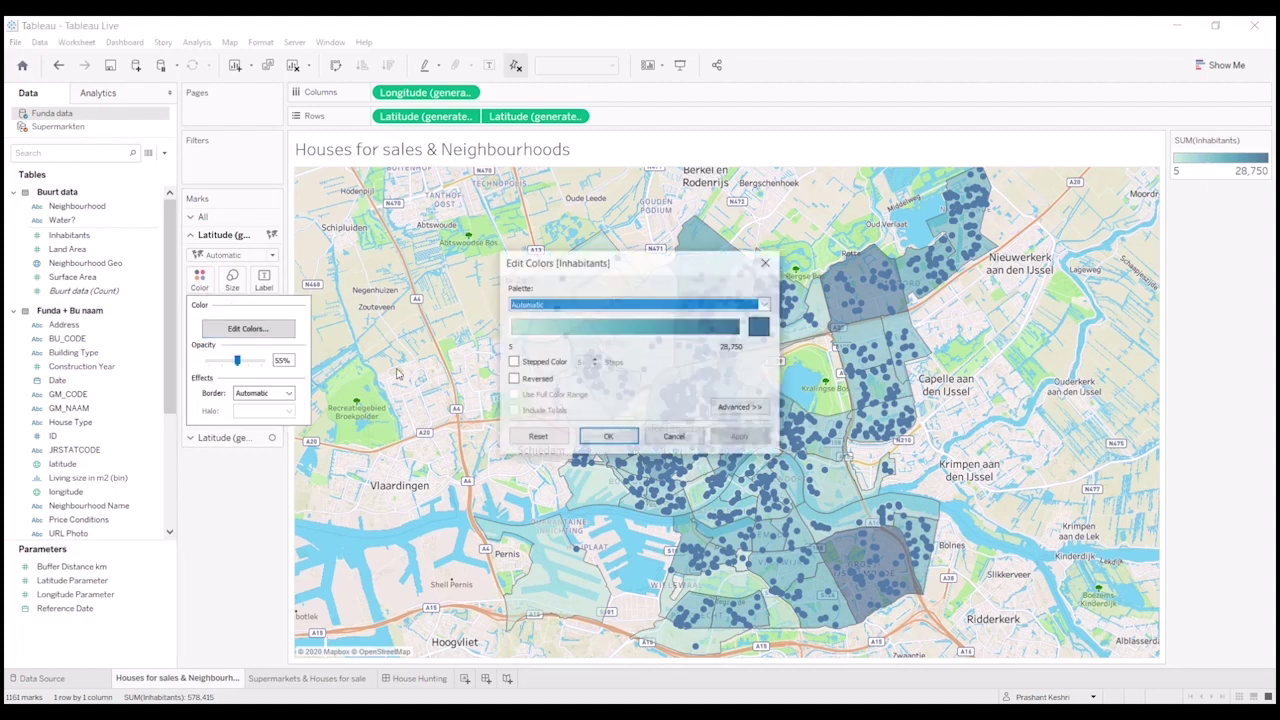
{"action": "left_click", "coordinate": [623, 304]}
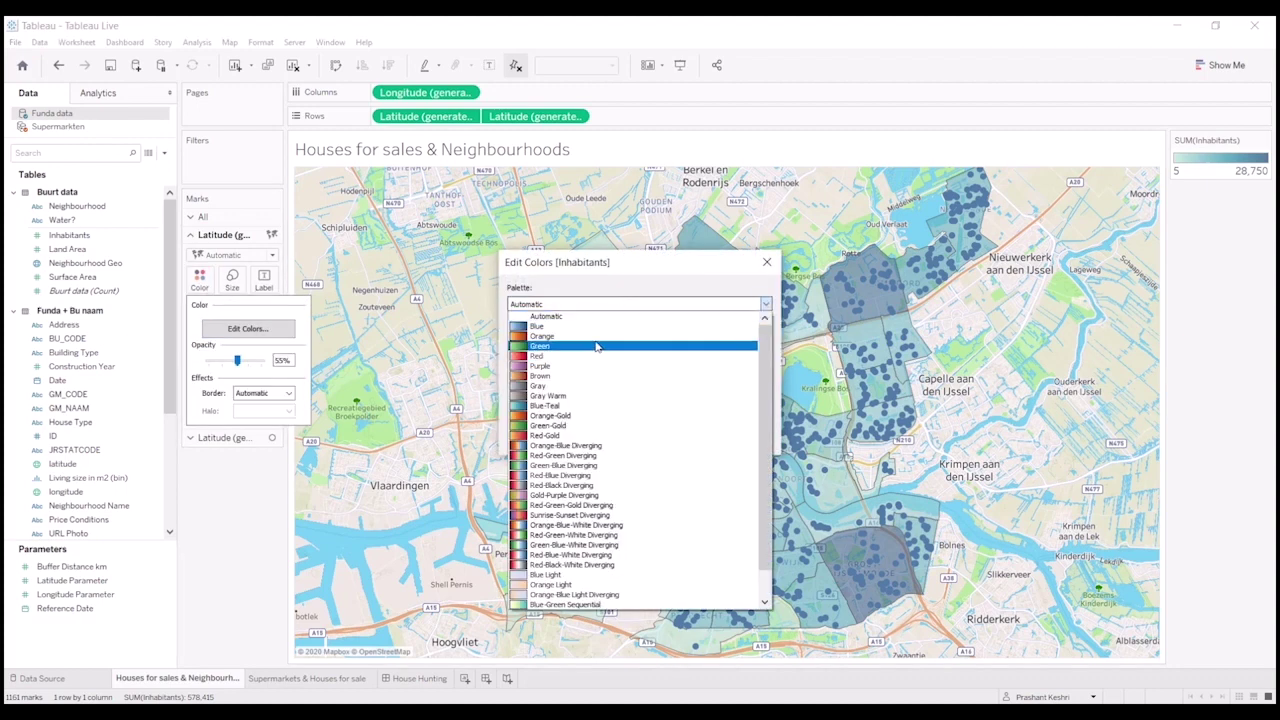
{"action": "left_click", "coordinate": [596, 336]}
{"action": "left_click", "coordinate": [736, 438]}
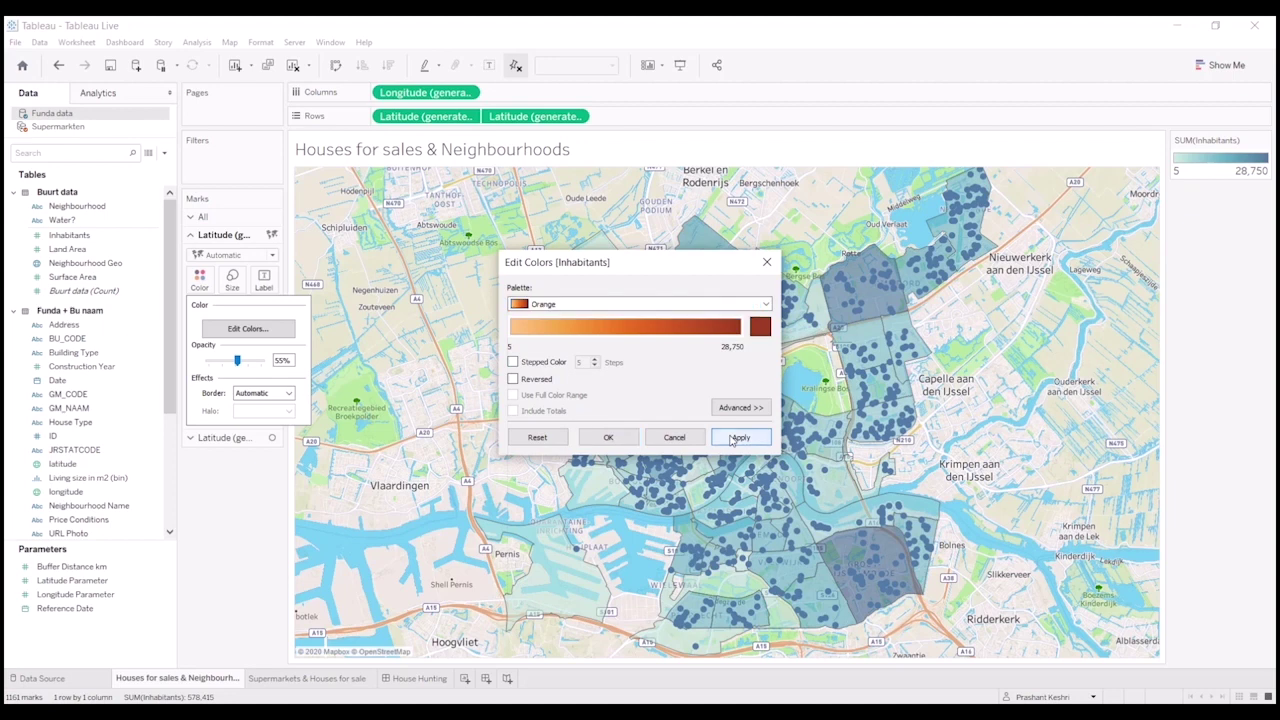
{"action": "left_click", "coordinate": [608, 437]}
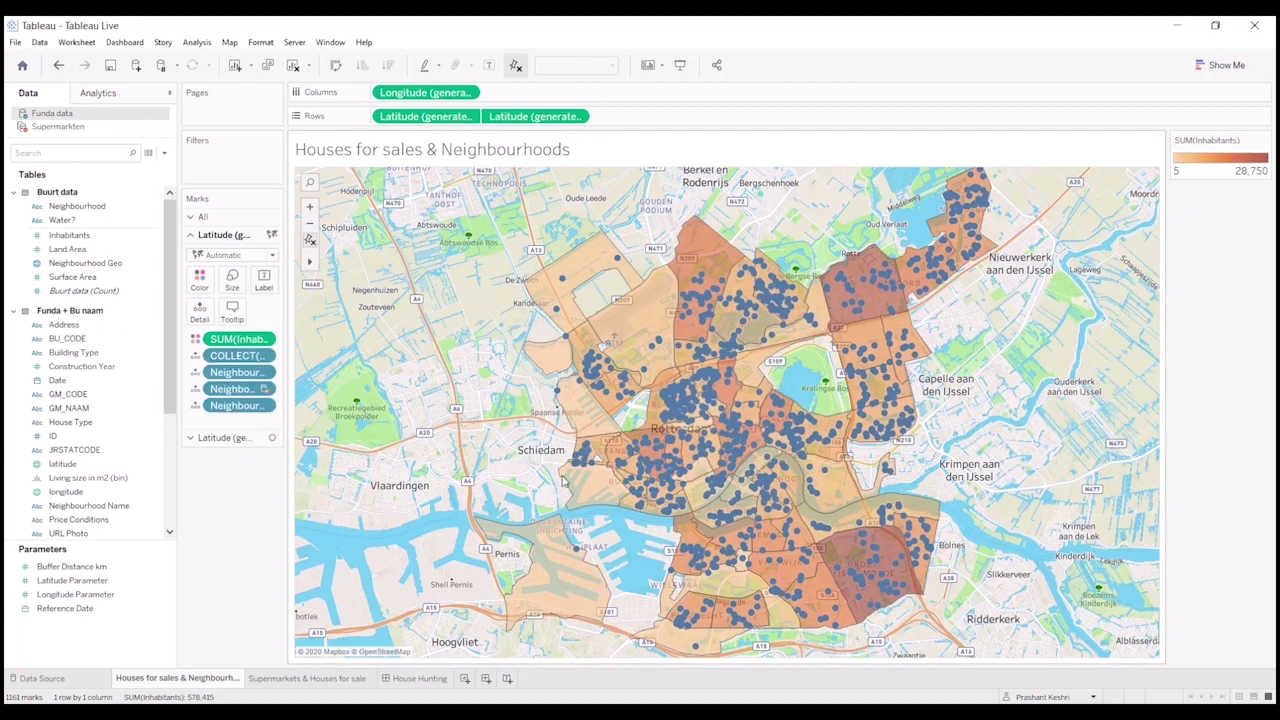
{"action": "mouse_move", "coordinate": [632, 496]}
- Advance the Join slide to reveal Neighbourhoods beside the Houses table
{"action": "mouse_move", "coordinate": [757, 445]}
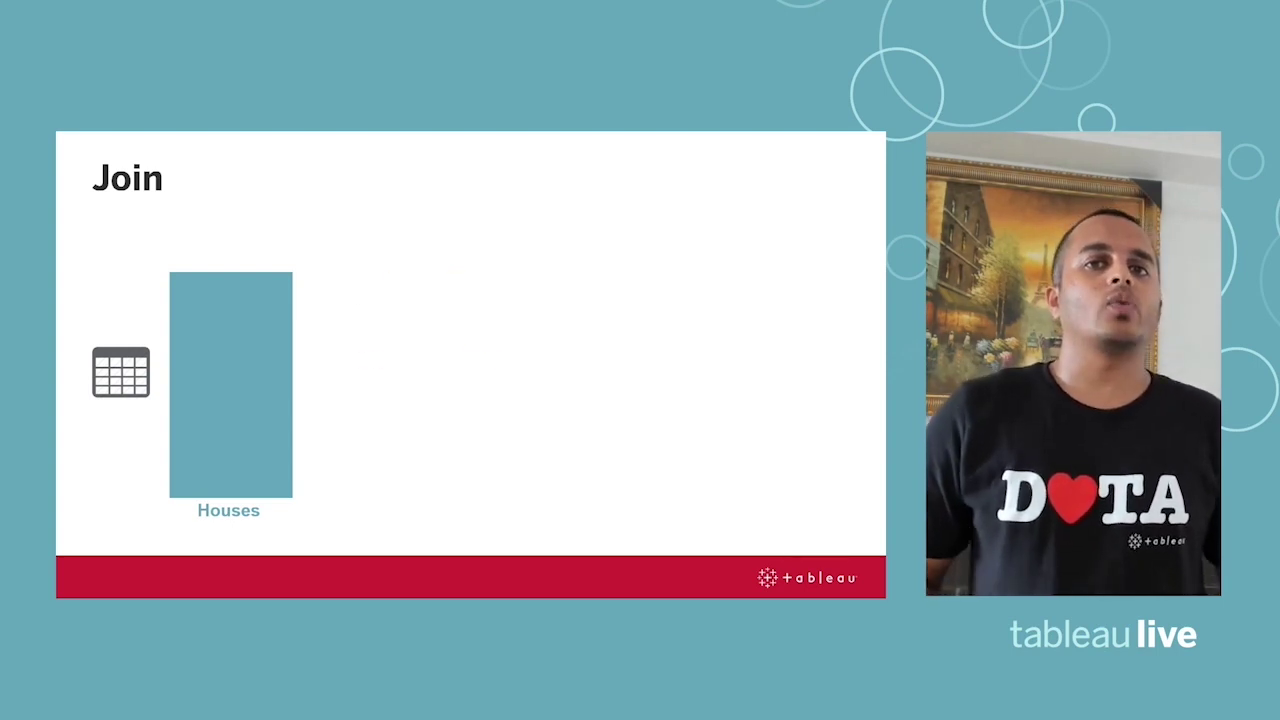
{"action": "key", "text": "Right"}
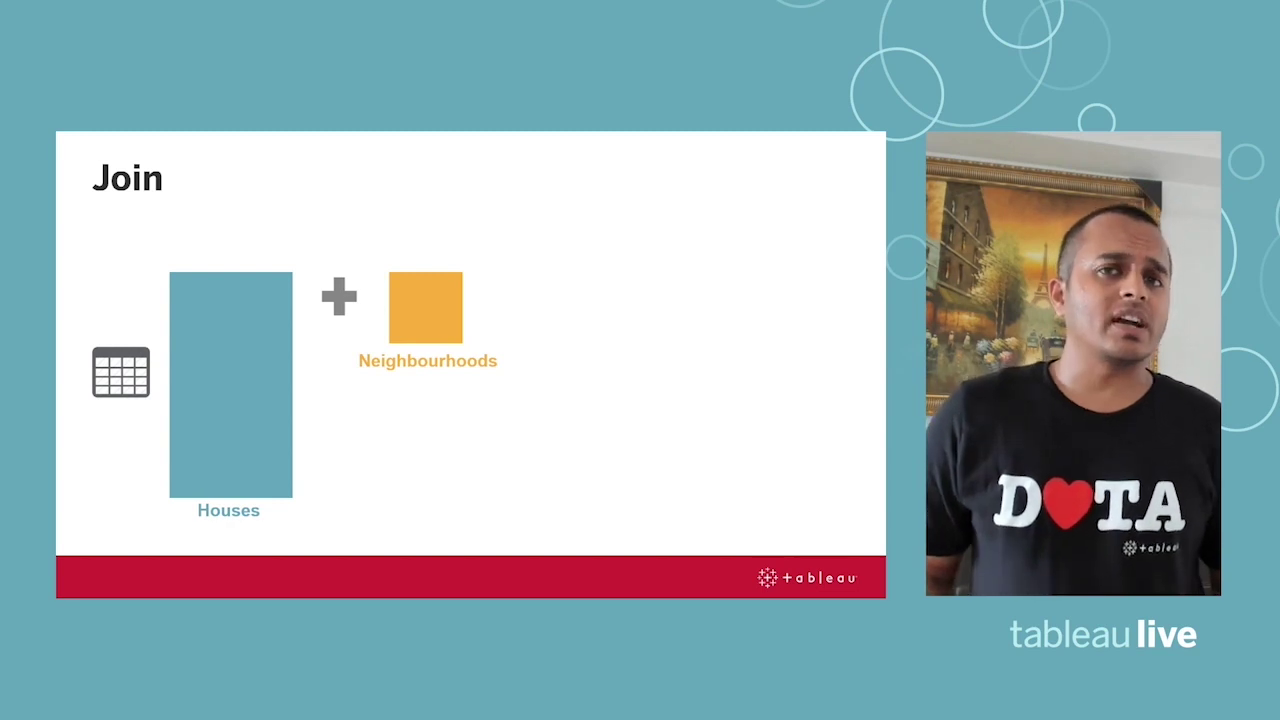
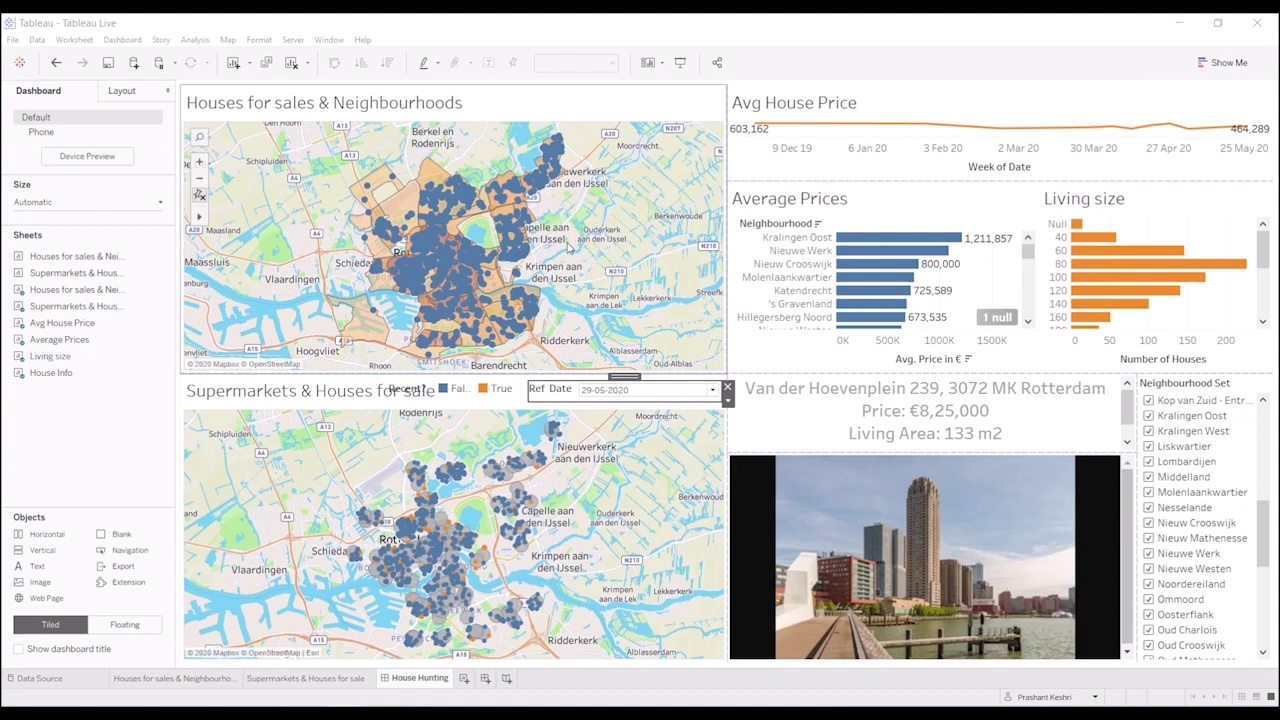
{"action": "mouse_move", "coordinate": [563, 256]}
{"action": "left_mouse_down"}
{"action": "mouse_move", "coordinate": [540, 186]}
{"action": "mouse_move", "coordinate": [568, 190]}
{"action": "mouse_move", "coordinate": [600, 258]}
{"action": "left_mouse_up"}
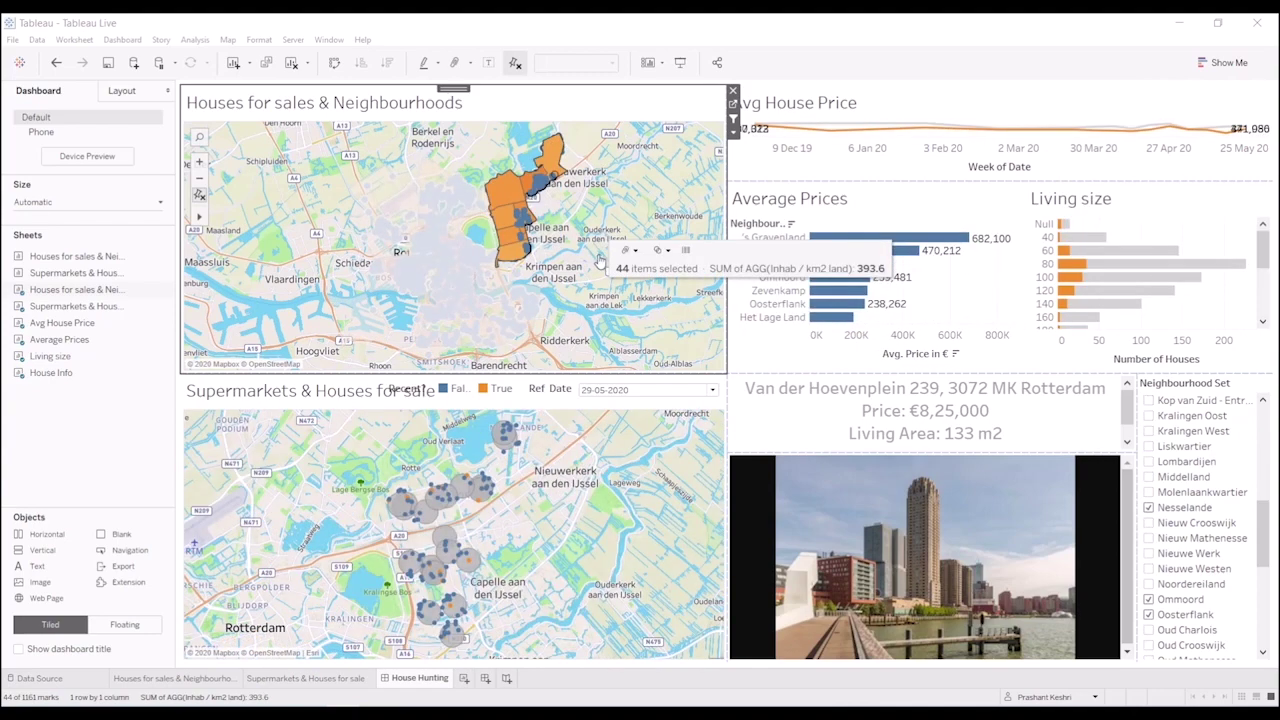
{"action": "mouse_move", "coordinate": [1065, 268]}
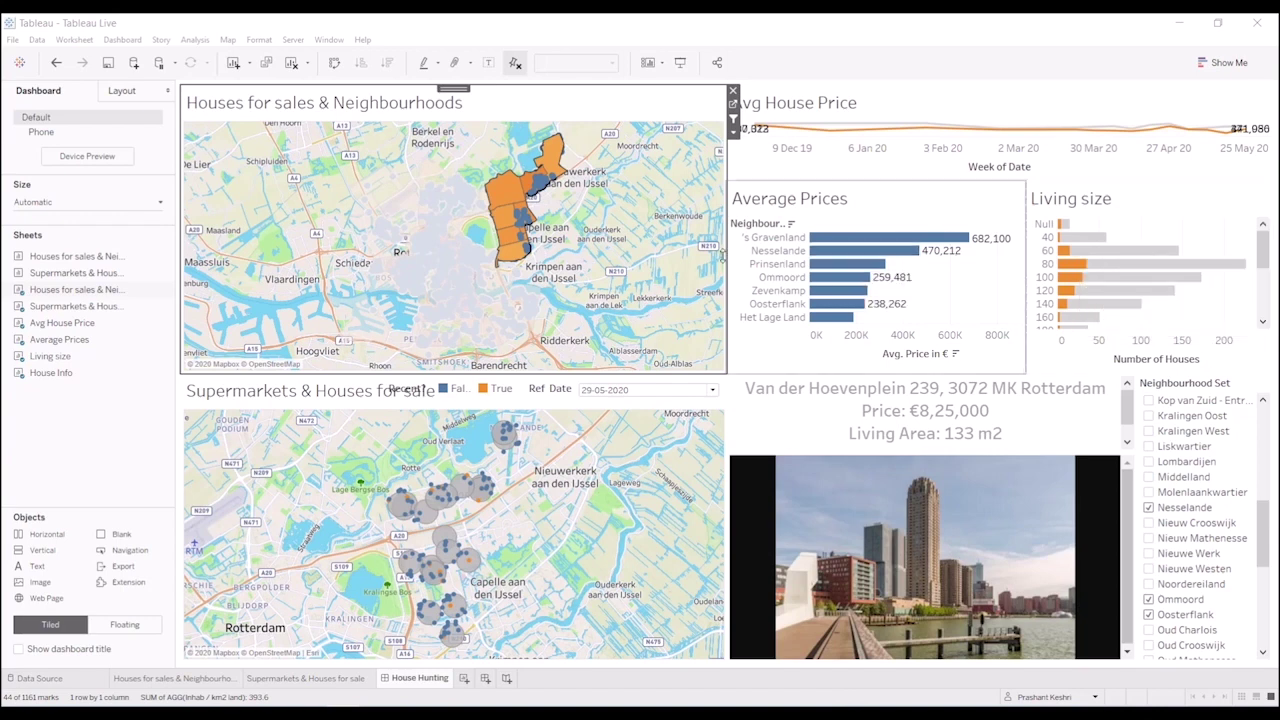
{"action": "left_click", "coordinate": [588, 265]}
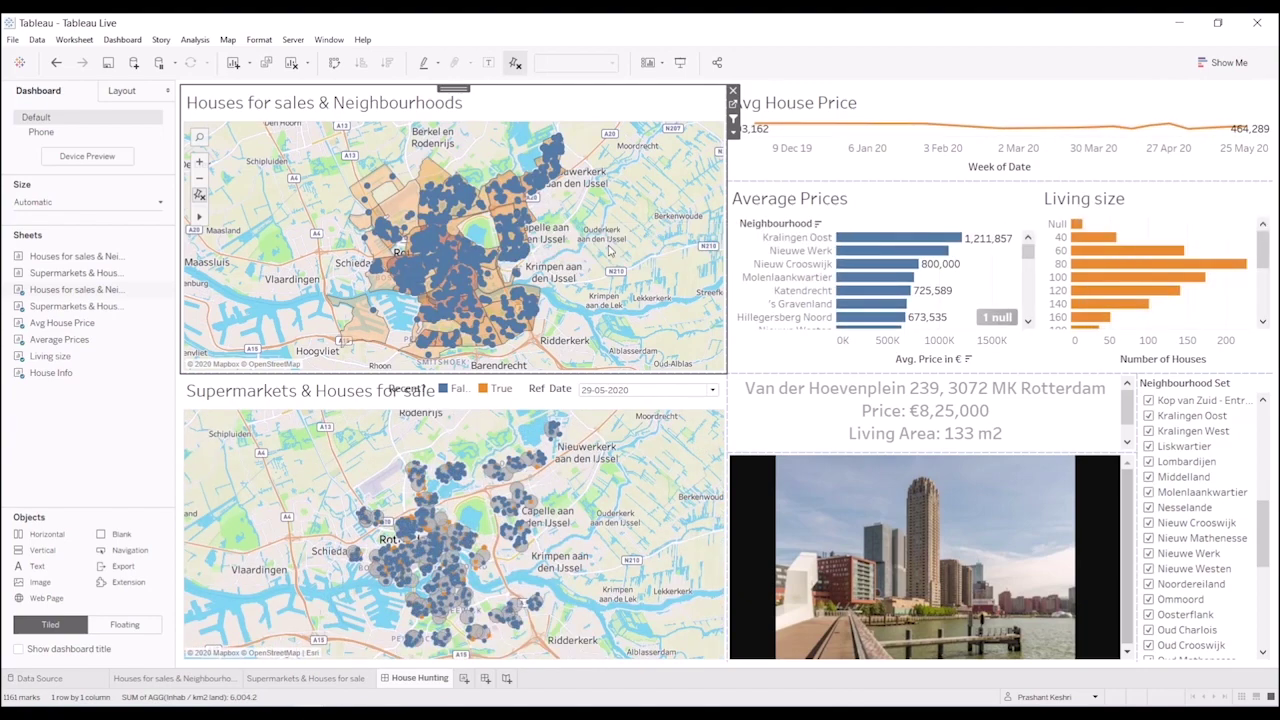
- Lasso the northeast houses on the map to filter the dashboard to 108 of 1161 houses
{"action": "mouse_move", "coordinate": [573, 235]}
{"action": "left_mouse_down"}
{"action": "mouse_move", "coordinate": [531, 245]}
{"action": "mouse_move", "coordinate": [501, 190]}
{"action": "mouse_move", "coordinate": [526, 184]}
{"action": "mouse_move", "coordinate": [550, 135]}
{"action": "mouse_move", "coordinate": [562, 170]}
{"action": "left_mouse_up"}
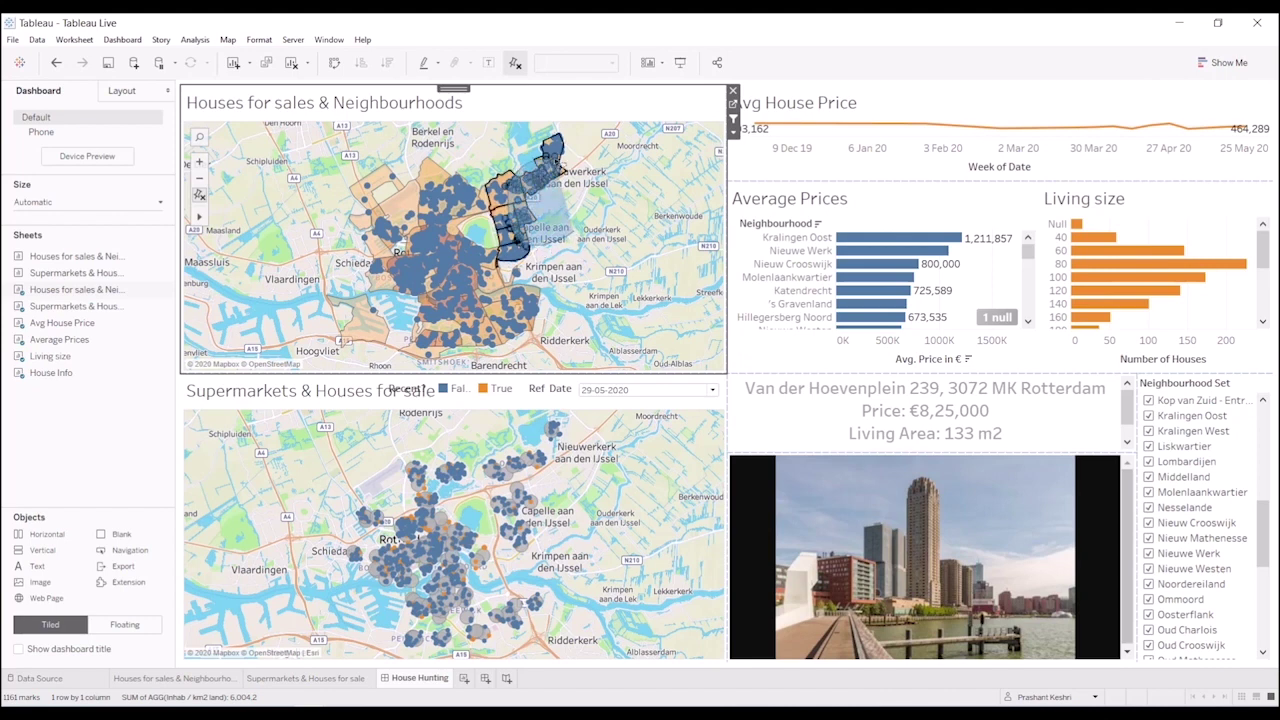
{"action": "left_click_drag", "start_coordinate": [561, 168], "coordinate": [658, 215]}
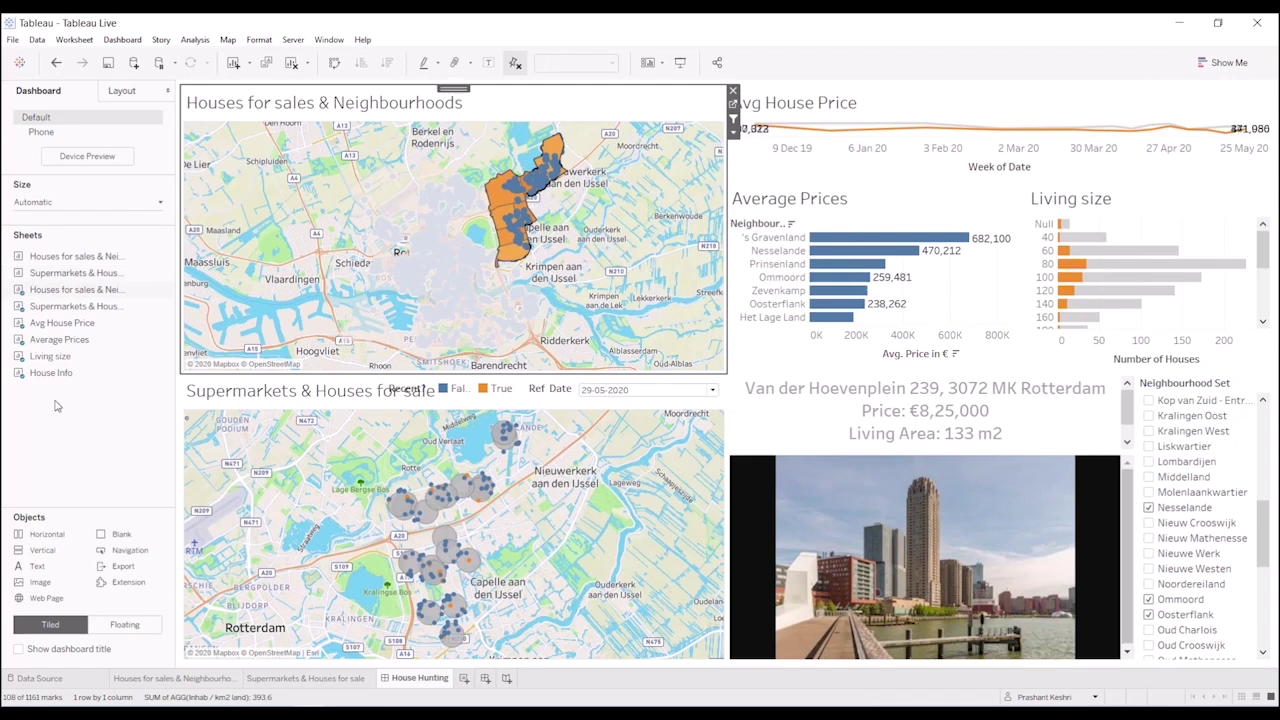
{"action": "mouse_move", "coordinate": [478, 505]}
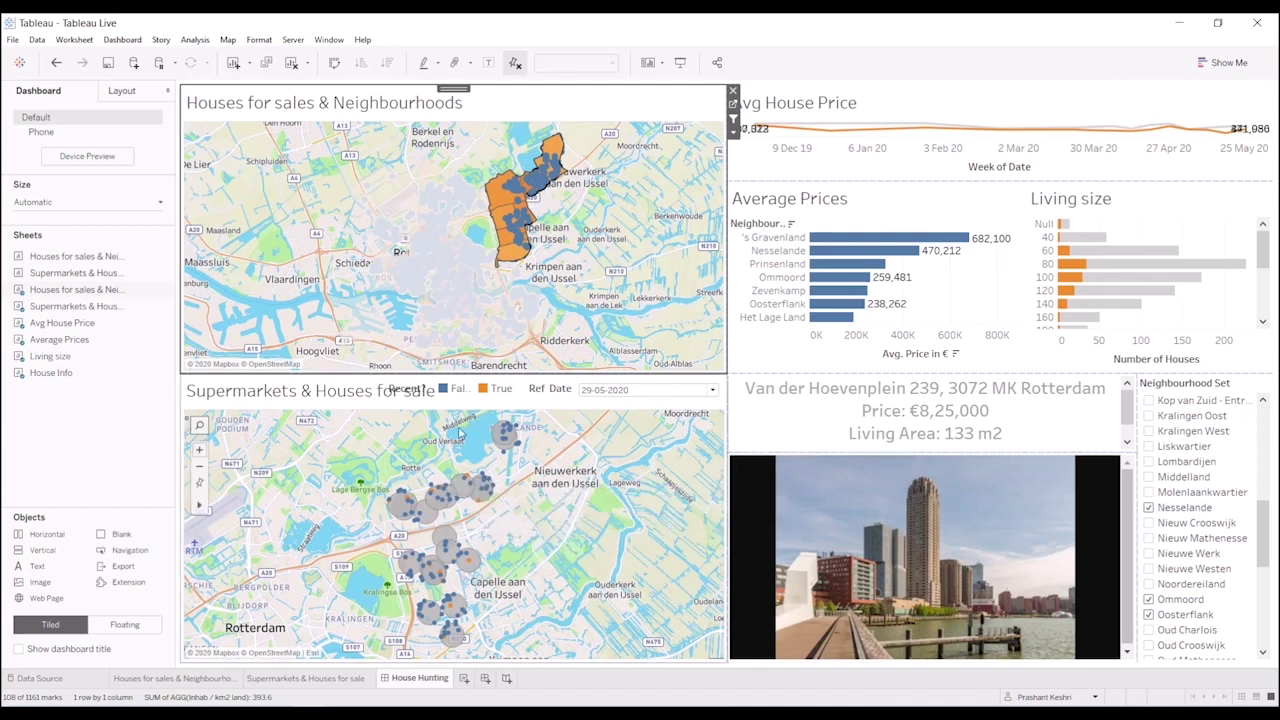
{"action": "mouse_move", "coordinate": [526, 293]}
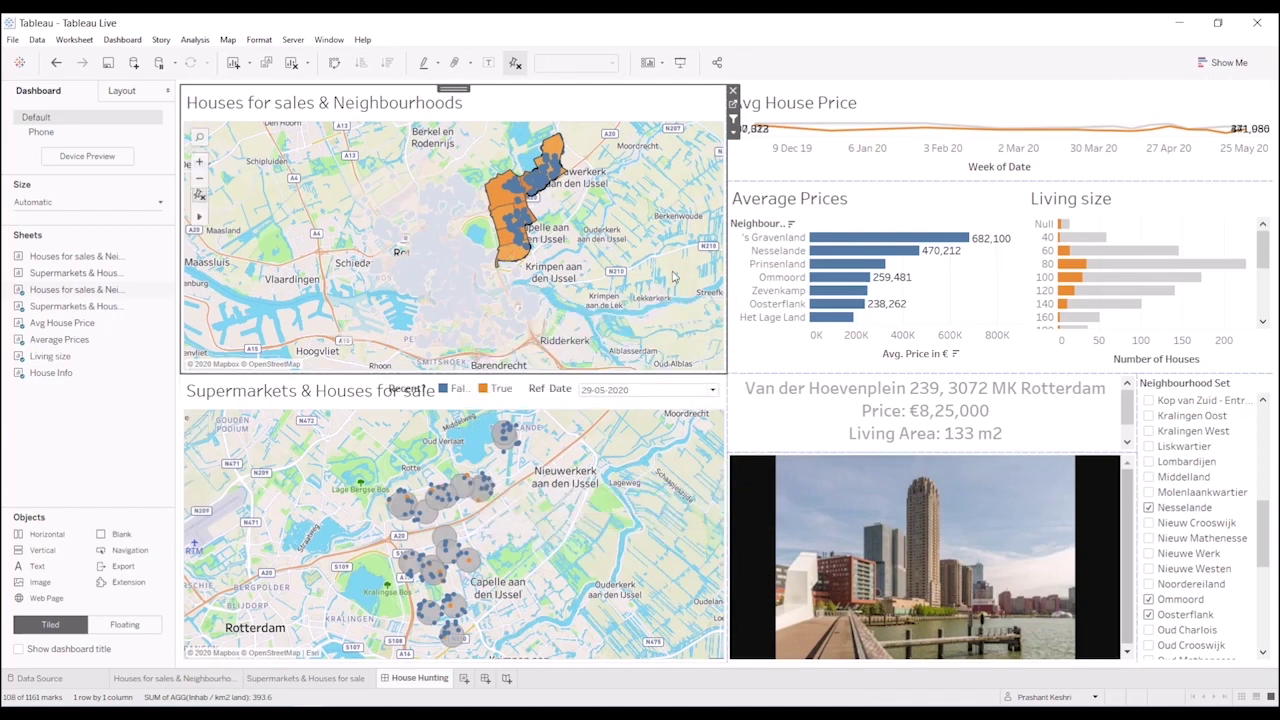
{"action": "mouse_move", "coordinate": [930, 255]}
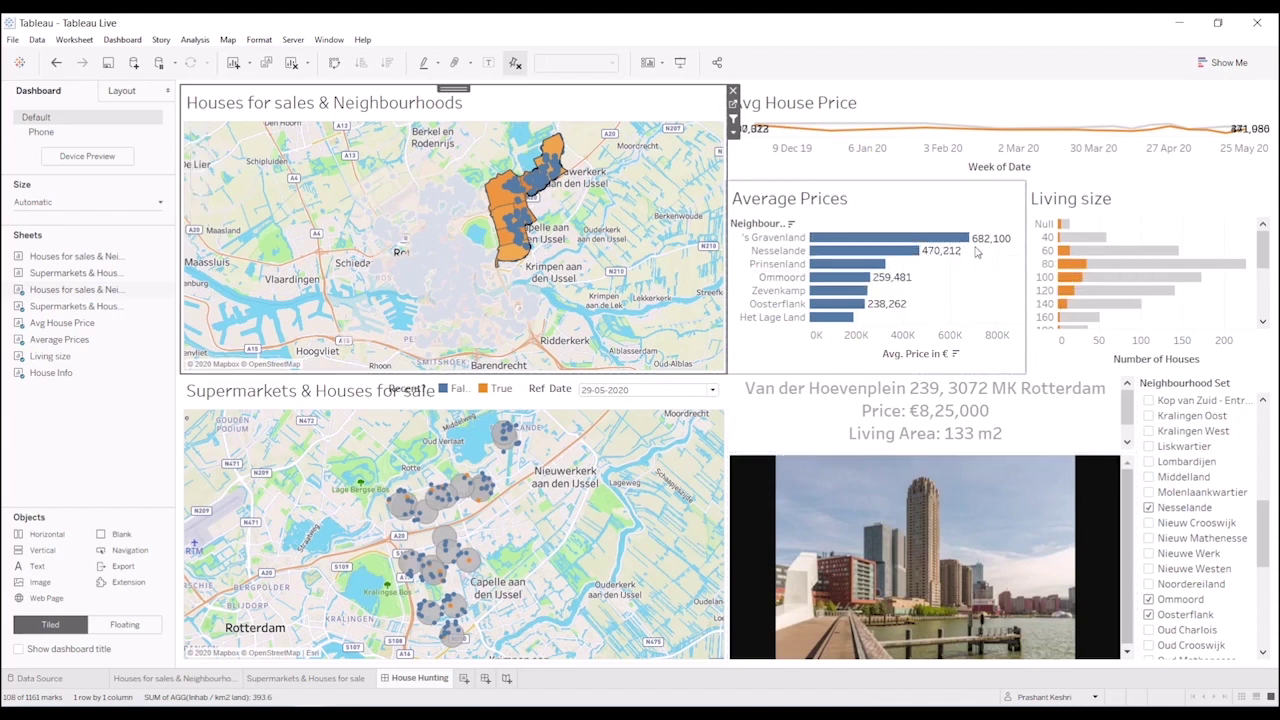
{"action": "mouse_move", "coordinate": [980, 250]}
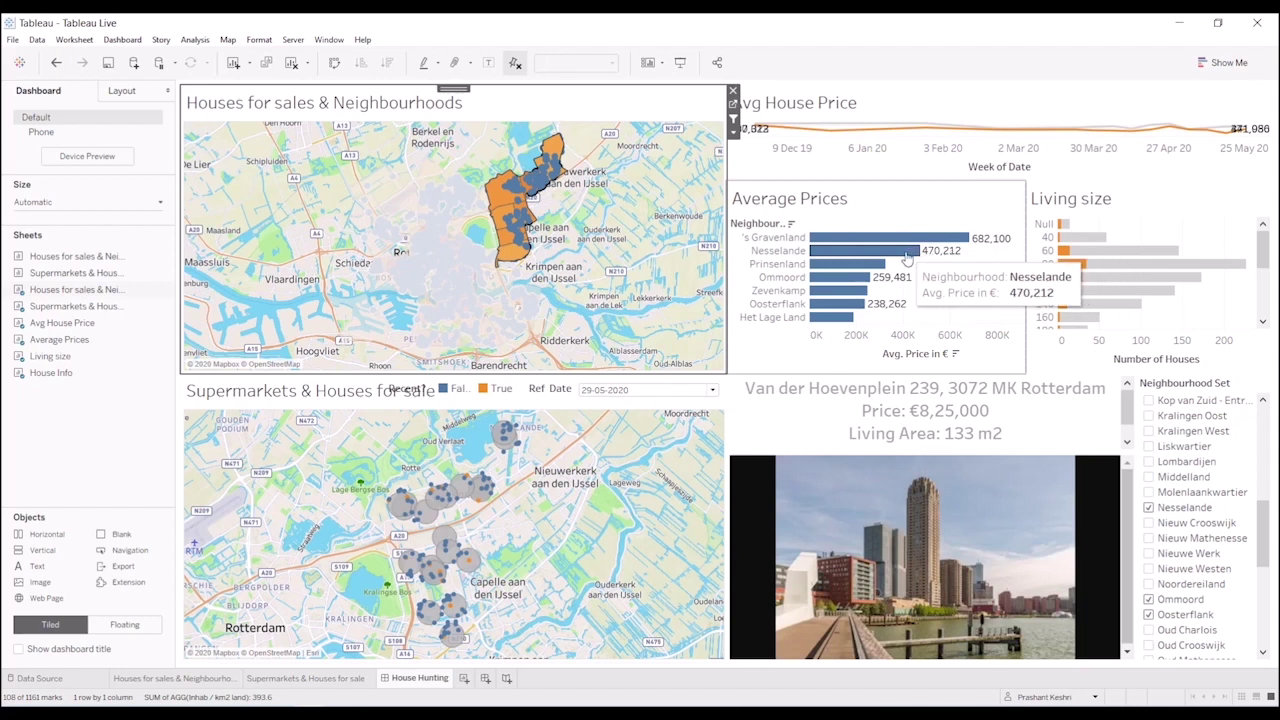
{"action": "mouse_move", "coordinate": [880, 264]}
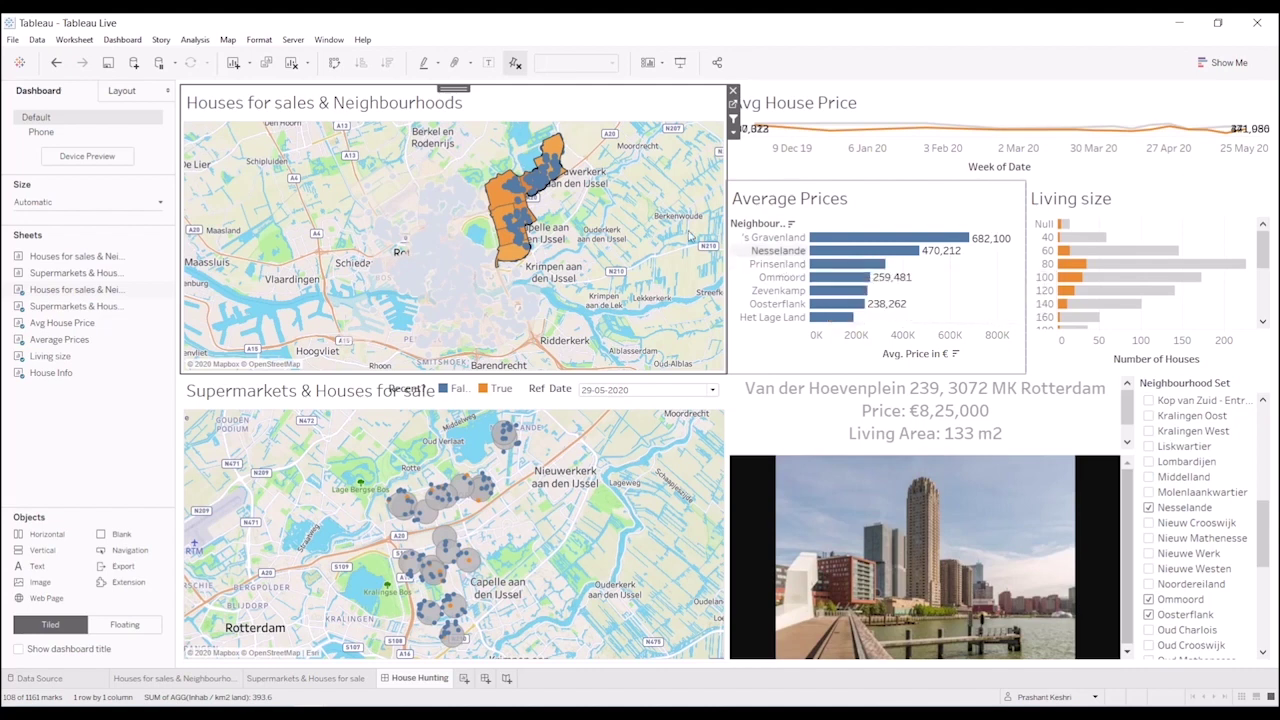
{"action": "mouse_move", "coordinate": [497, 255]}
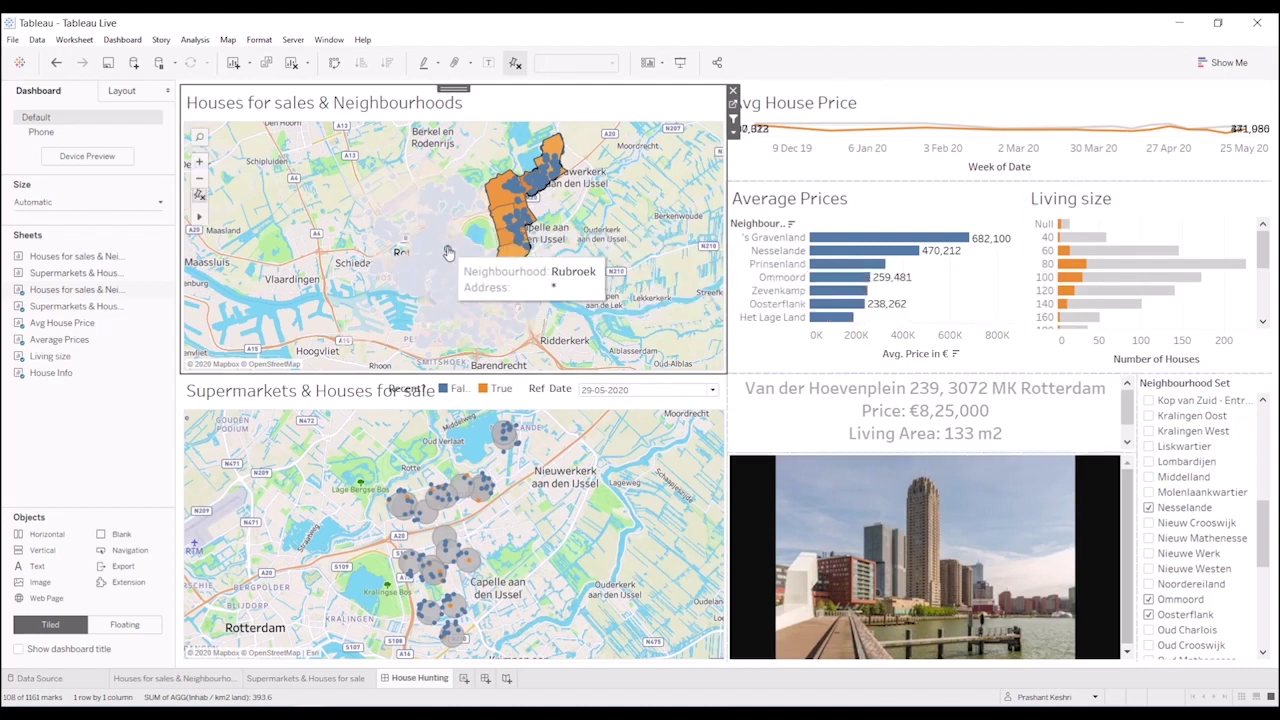
{"action": "mouse_move", "coordinate": [449, 258]}
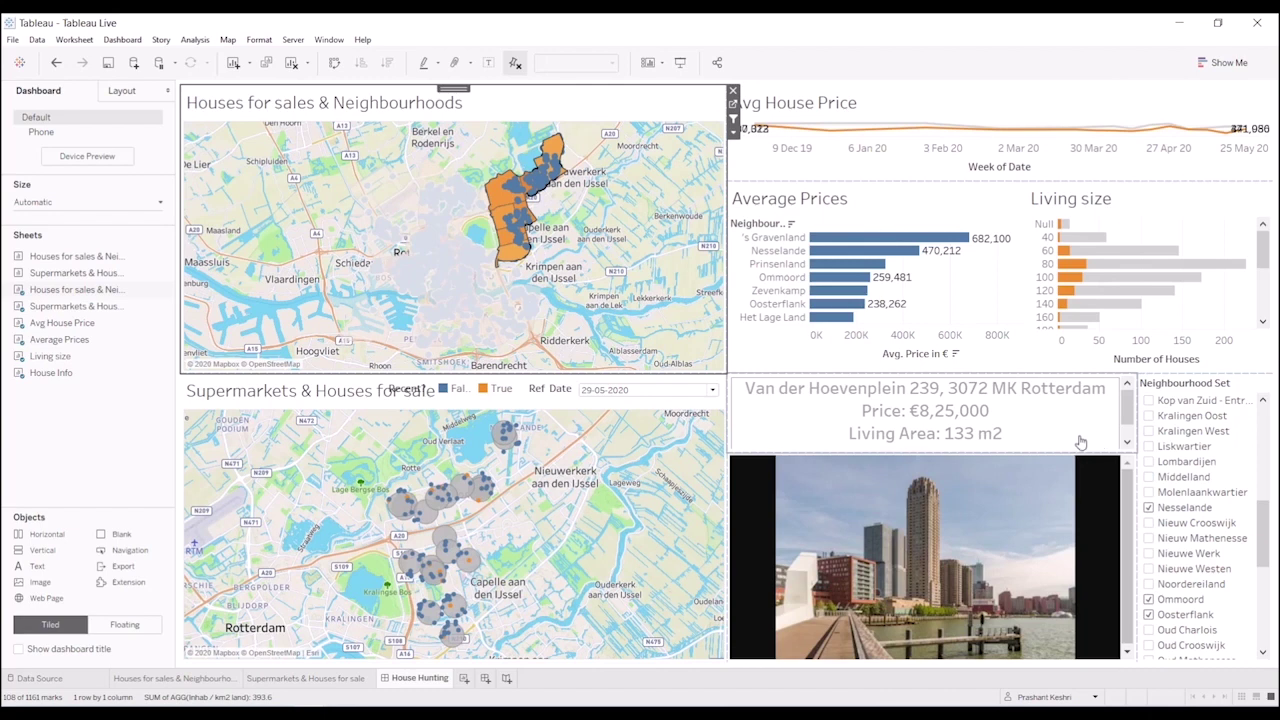
- Uncheck 's Gravenland and Nesselande in the Neighbourhood Set filter list
{"action": "scroll", "coordinate": [1242, 428], "scroll_direction": "up", "scroll_amount": 5}
{"action": "scroll", "coordinate": [1242, 428], "scroll_direction": "up", "scroll_amount": 1}
{"action": "left_click", "coordinate": [1147, 416]}
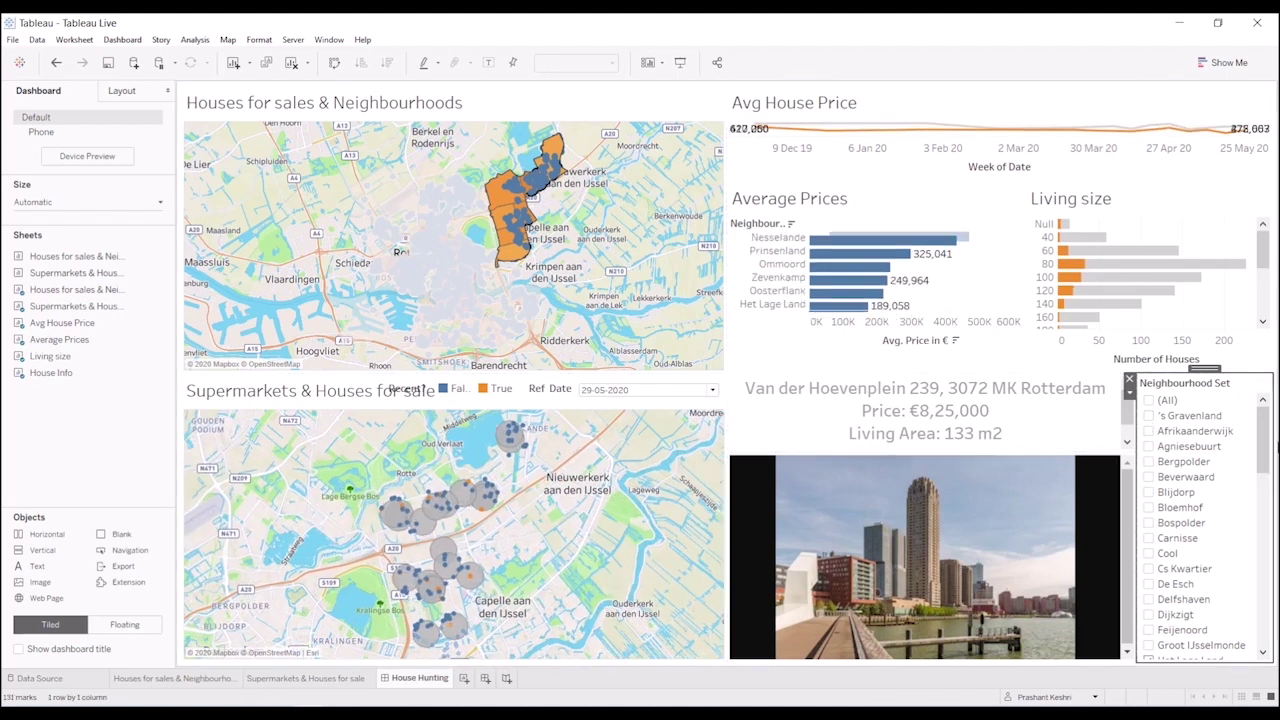
{"action": "left_click_drag", "start_coordinate": [1263, 435], "coordinate": [1264, 488]}
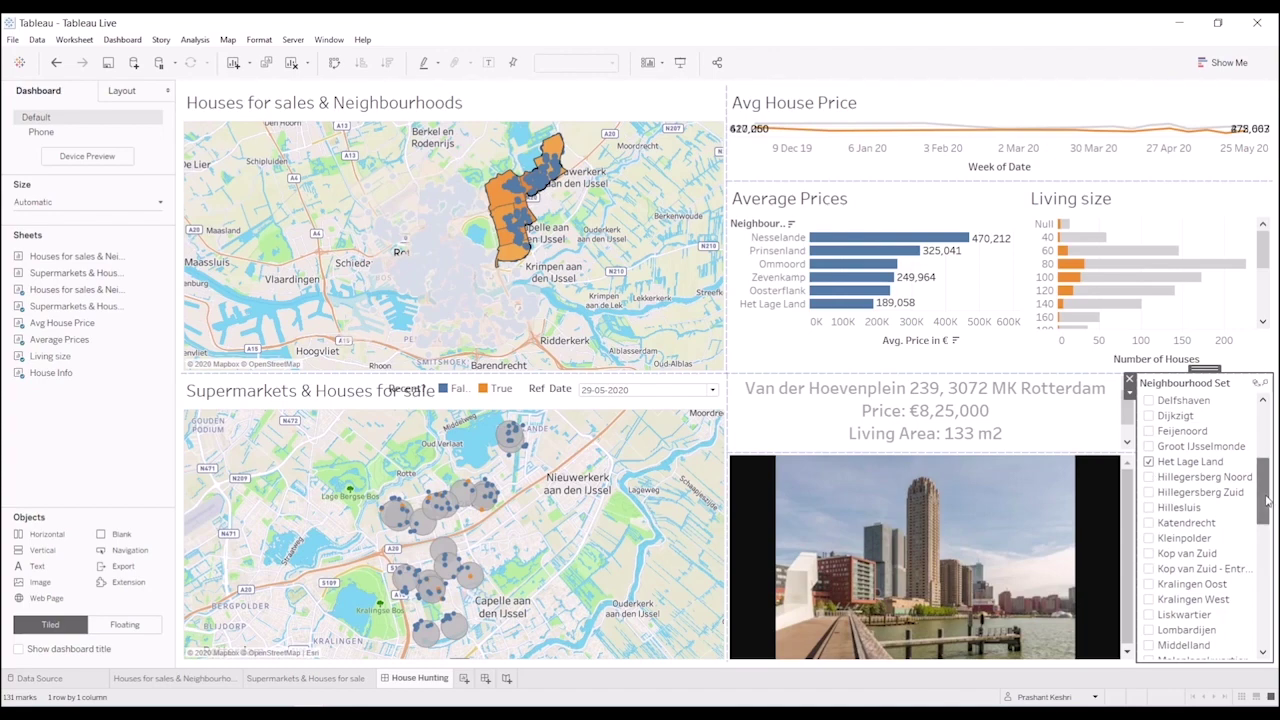
{"action": "left_click_drag", "start_coordinate": [1266, 500], "coordinate": [1266, 542]}
{"action": "left_click", "coordinate": [1150, 508]}
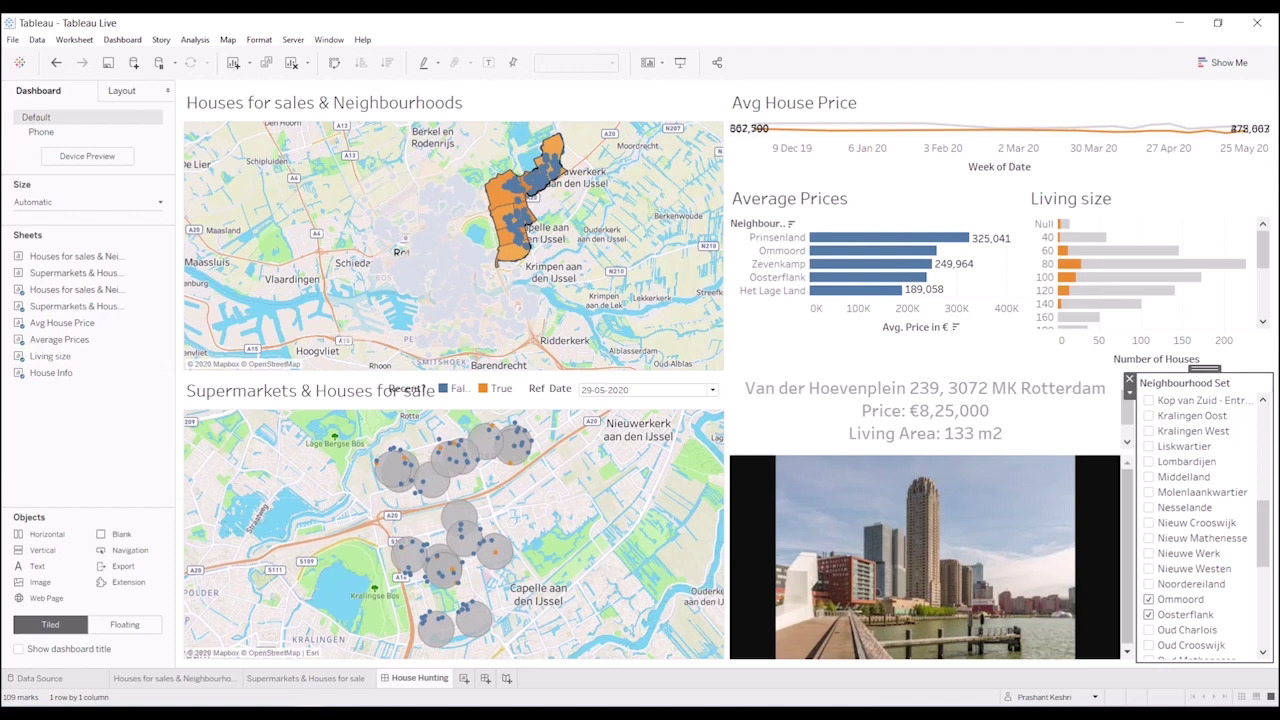
- Open the Ref Date dropdown above the Supermarkets & Houses for sale map
{"action": "mouse_move", "coordinate": [486, 448]}
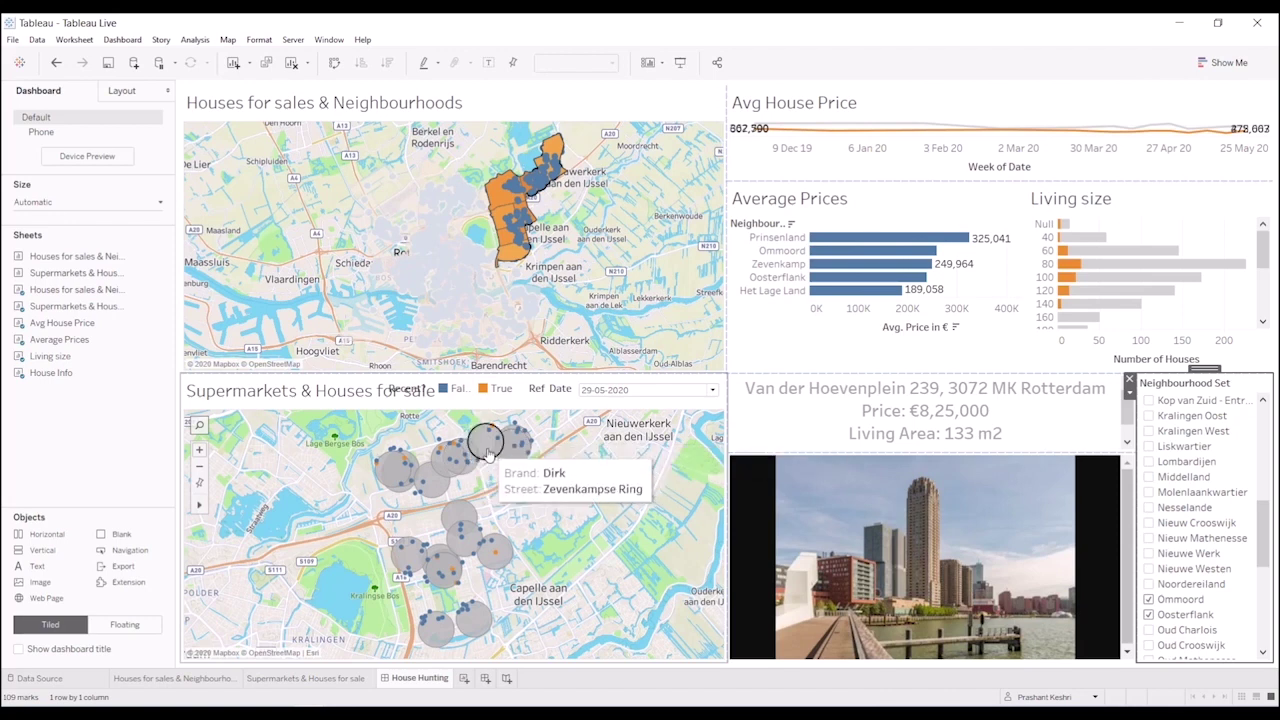
{"action": "left_click", "coordinate": [613, 398]}
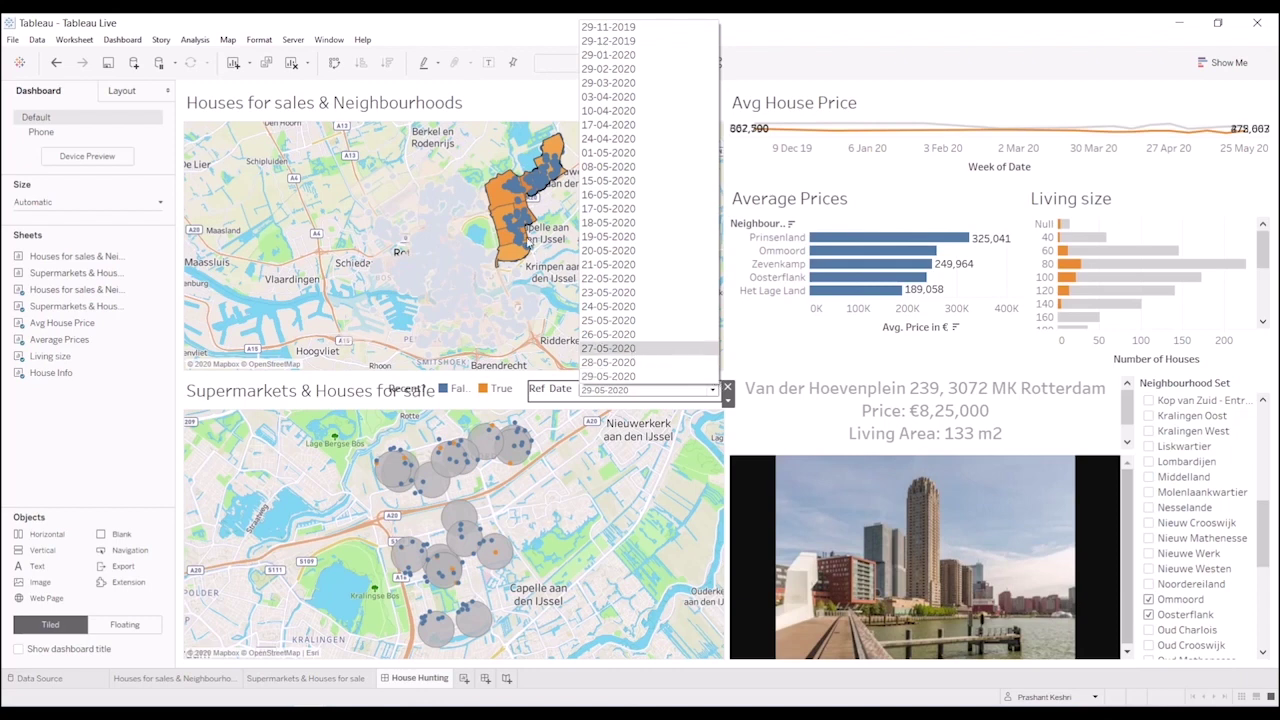
- Choose 19-05-2020 as the supermarket map's Ref Date
{"action": "left_click", "coordinate": [623, 237]}
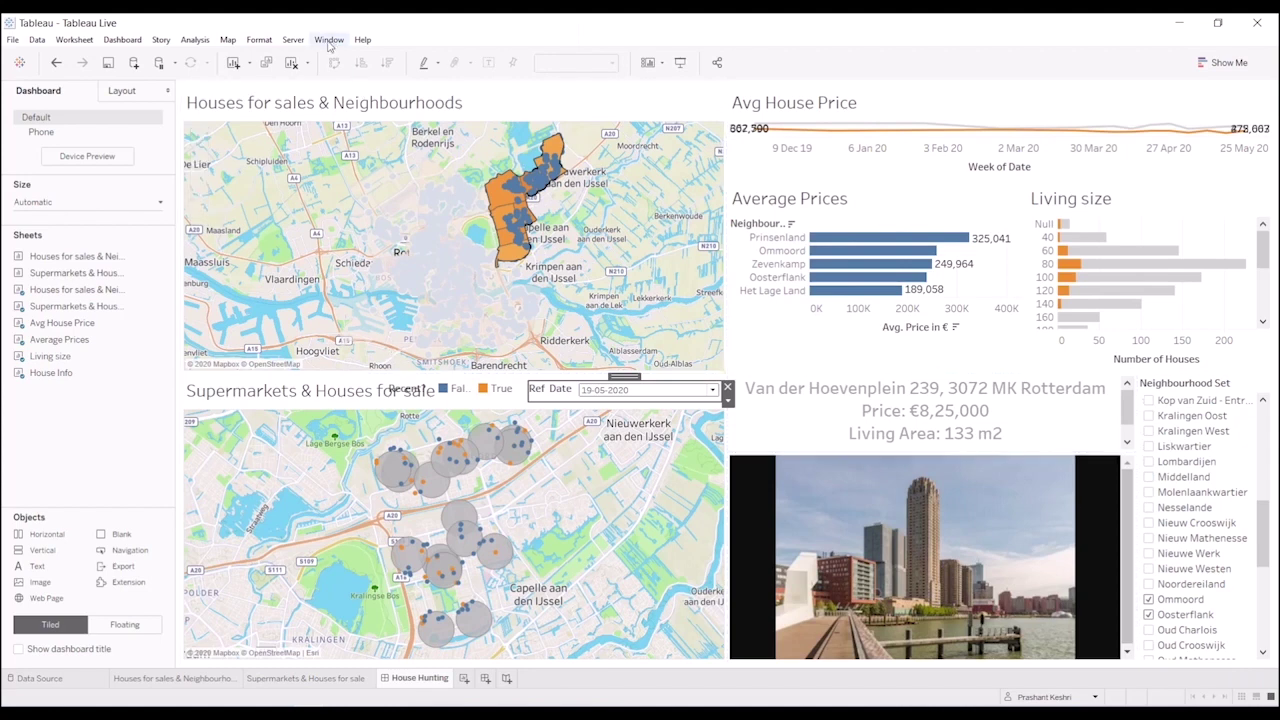
- Publish workbook 'Tableau Live' to the Default project on Tableau Server, skipping the extract
{"action": "left_click", "coordinate": [293, 40]}
{"action": "left_click", "coordinate": [318, 93]}
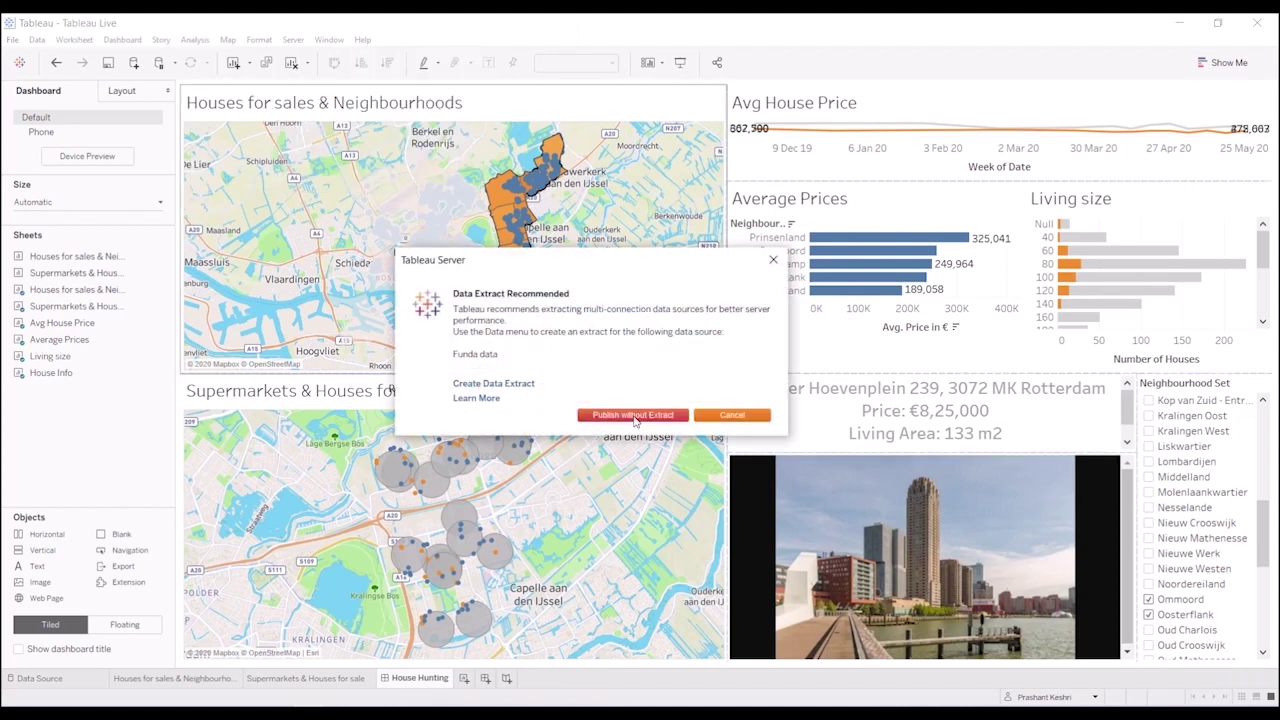
{"action": "left_click", "coordinate": [633, 415]}
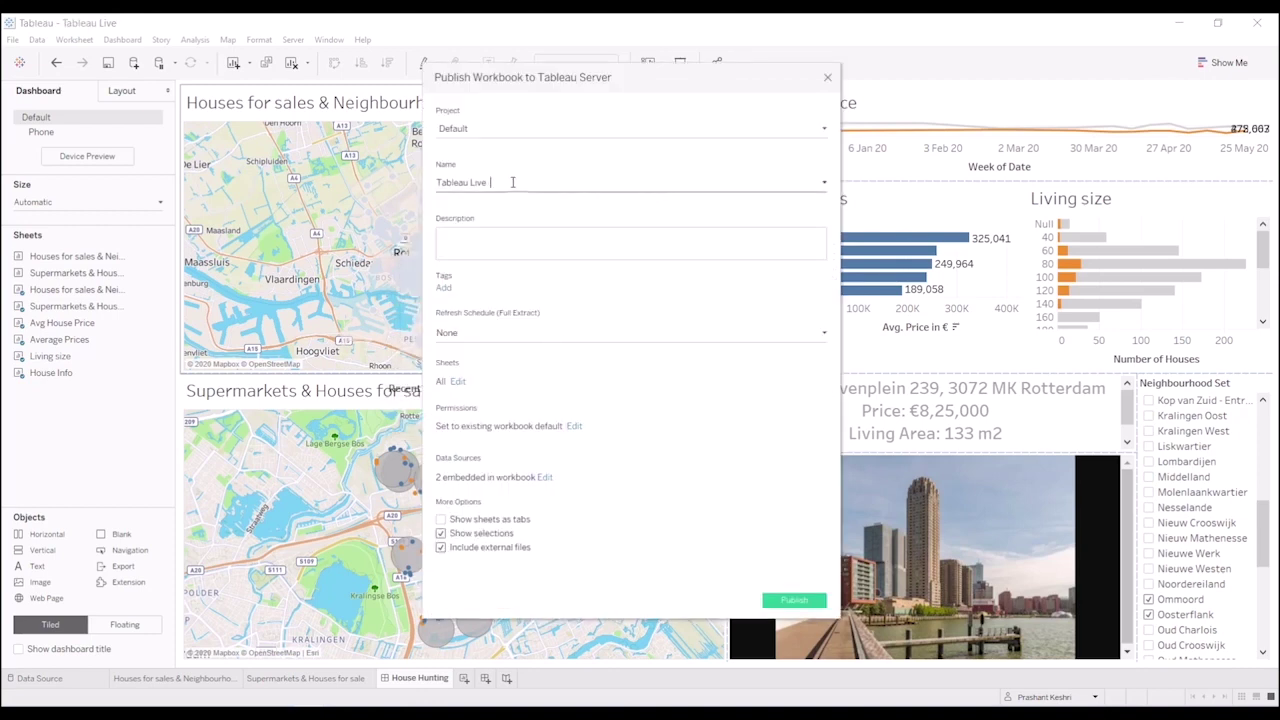
{"action": "left_click", "coordinate": [793, 563]}
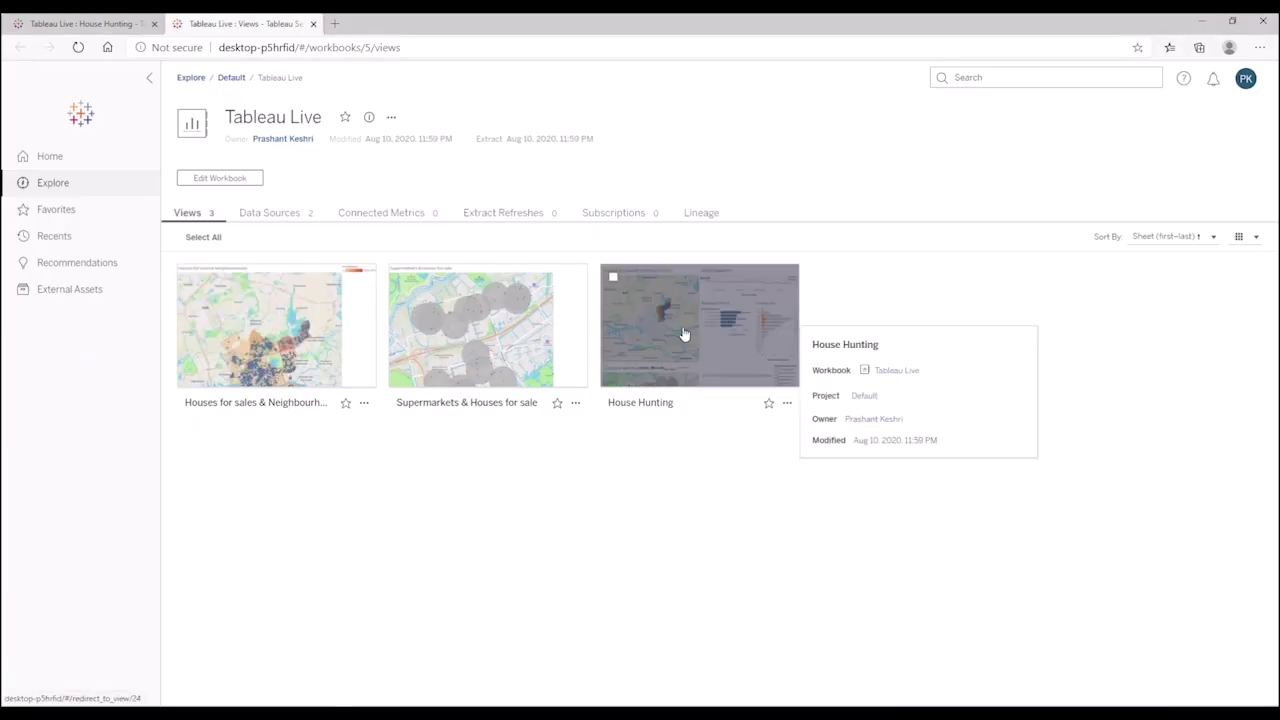
- Open the House Hunting view and select the May 25, 2020 mark on the orange Avg House Price line
{"action": "left_click", "coordinate": [684, 334]}
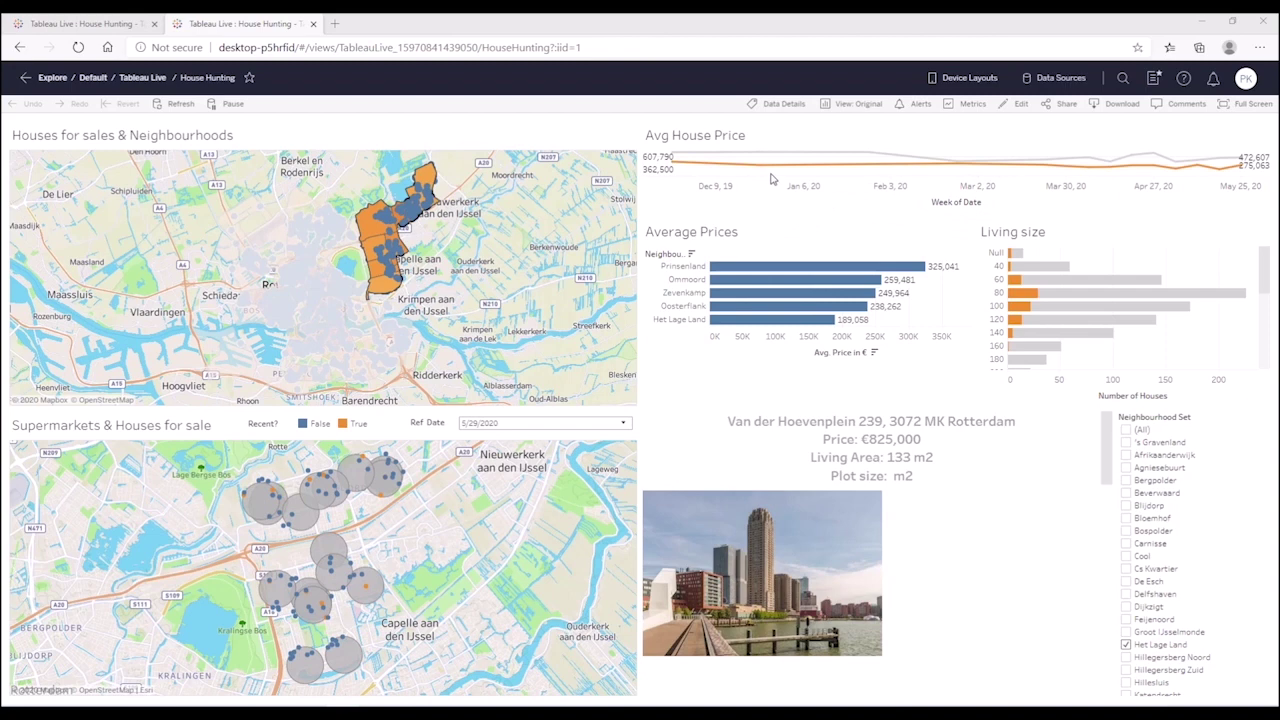
{"action": "mouse_move", "coordinate": [768, 172]}
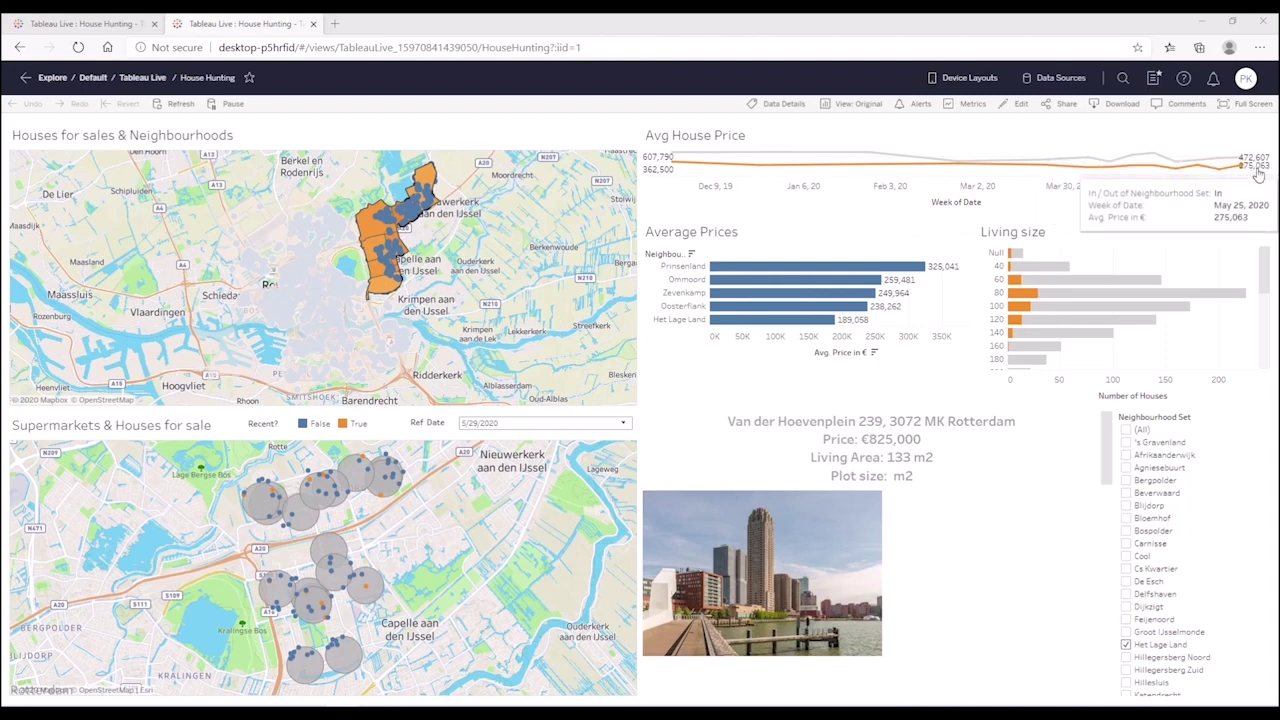
{"action": "left_click", "coordinate": [1241, 167]}
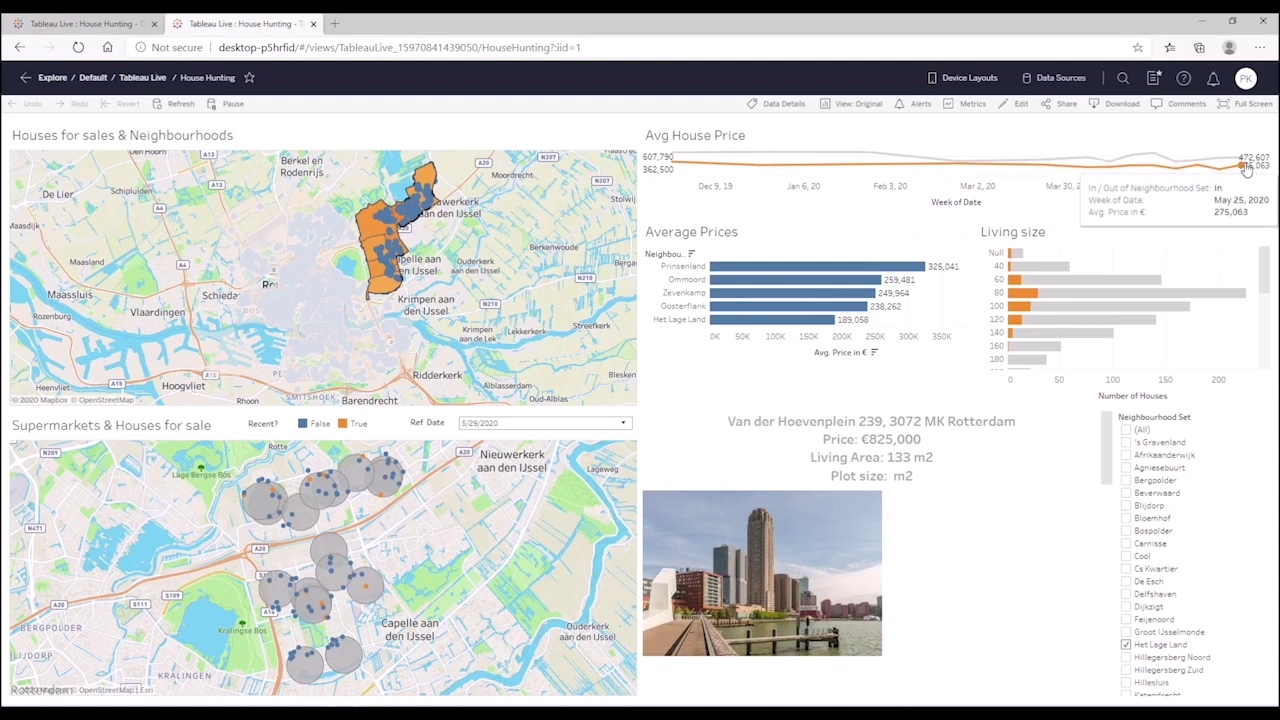
- Create a metric from the selected point, named 'Housing Price in € (In)', in the Default project
{"action": "left_click", "coordinate": [966, 108]}
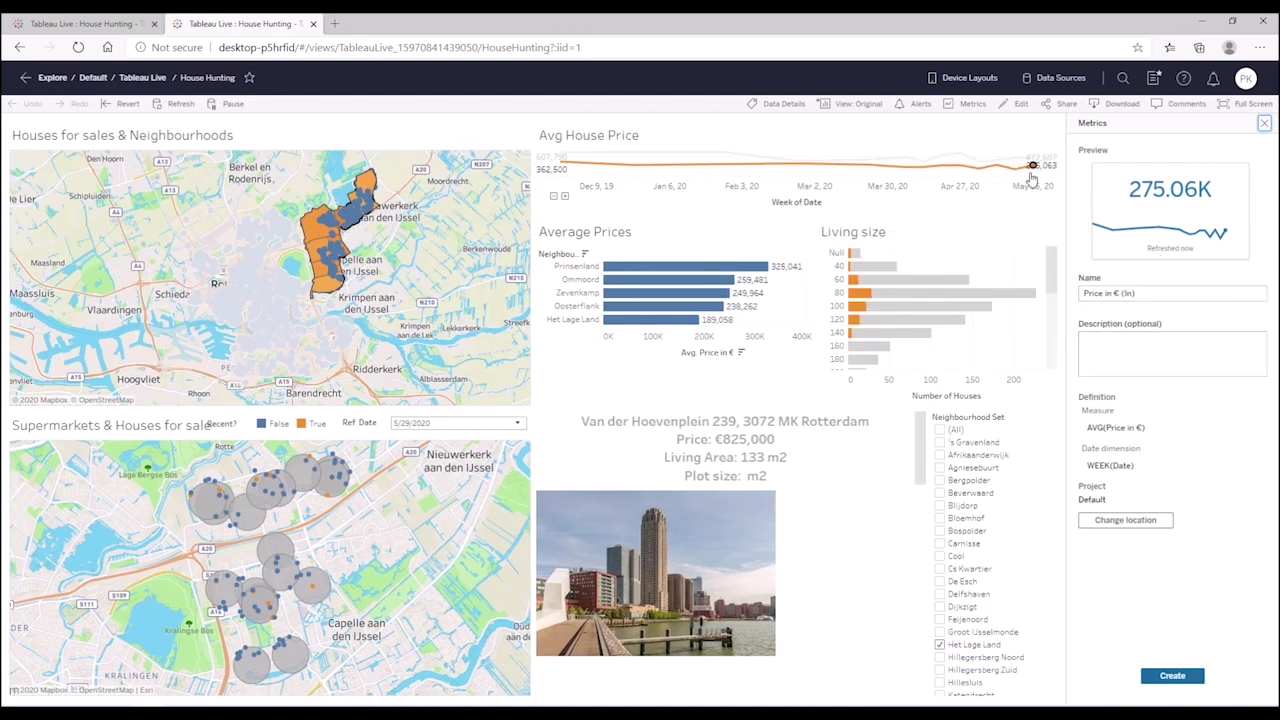
{"action": "left_click", "coordinate": [1148, 294]}
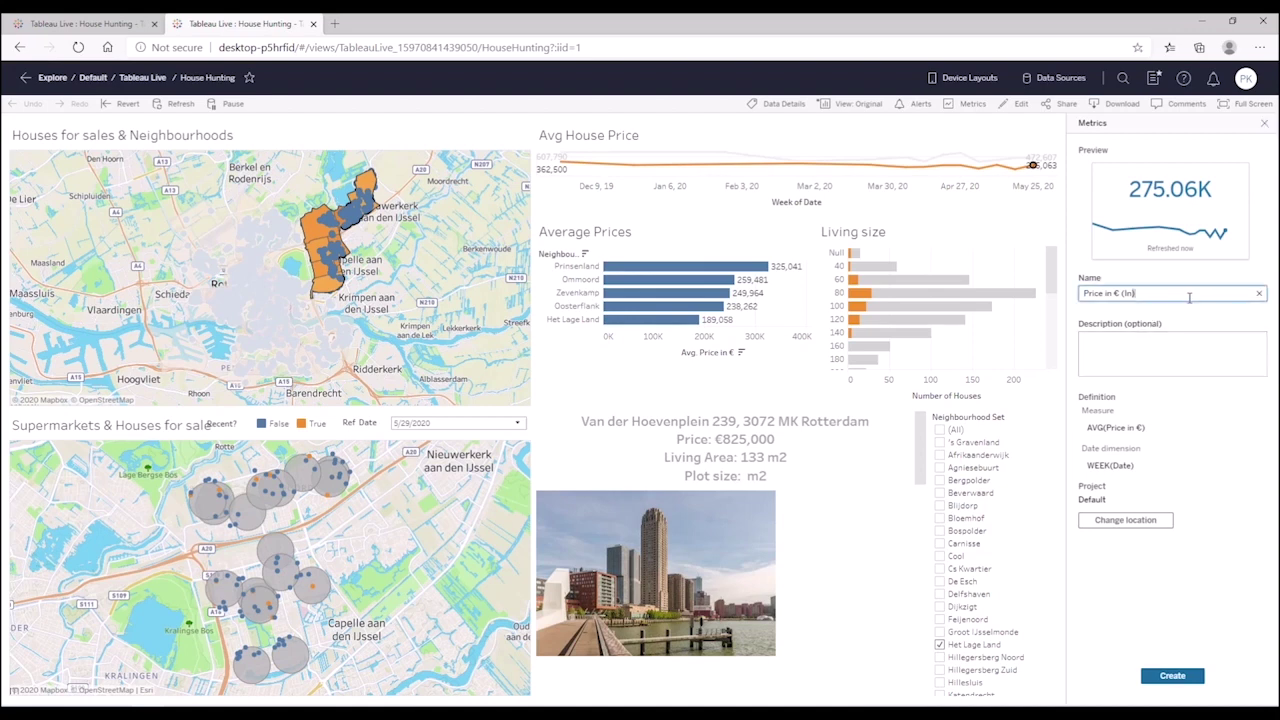
{"action": "triple_click", "coordinate": [1178, 294]}
{"action": "left_click", "coordinate": [1083, 293]}
{"action": "type", "text": "Housing"}
{"action": "double_click", "coordinate": [1092, 291]}
{"action": "left_click", "coordinate": [1086, 293]}
{"action": "left_click", "coordinate": [1169, 677]}
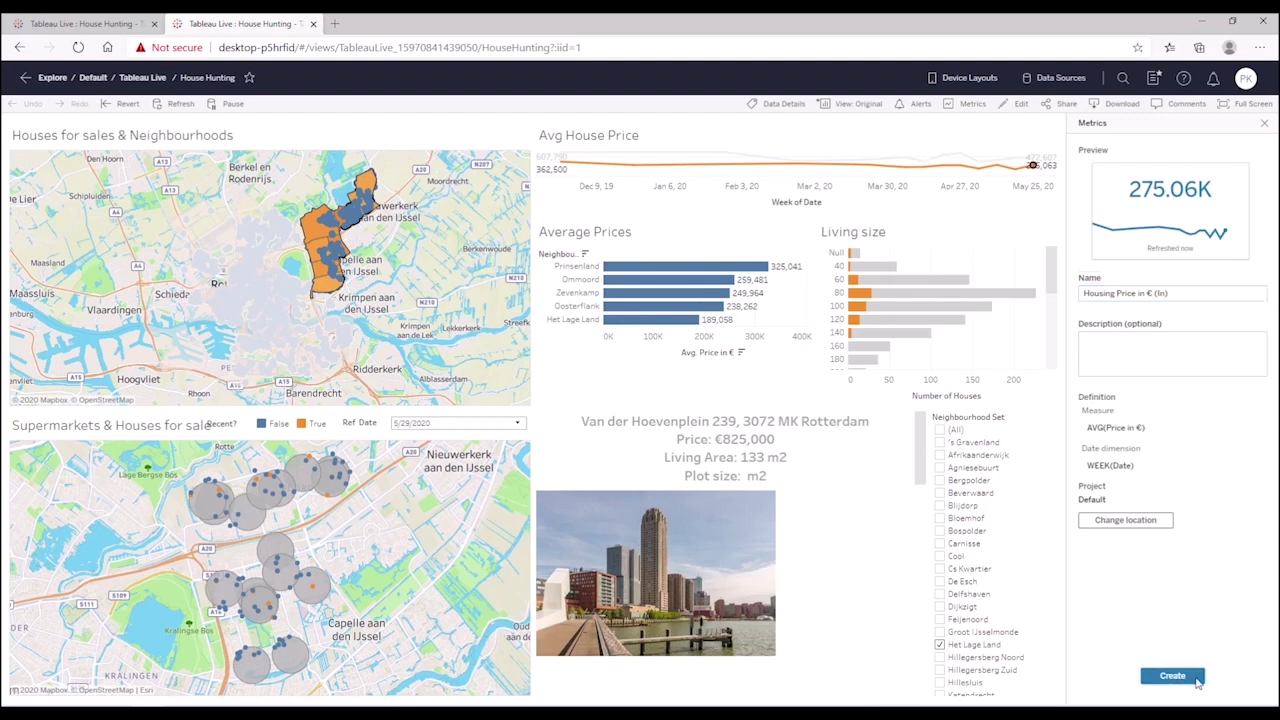
{"action": "left_click", "coordinate": [1178, 677]}
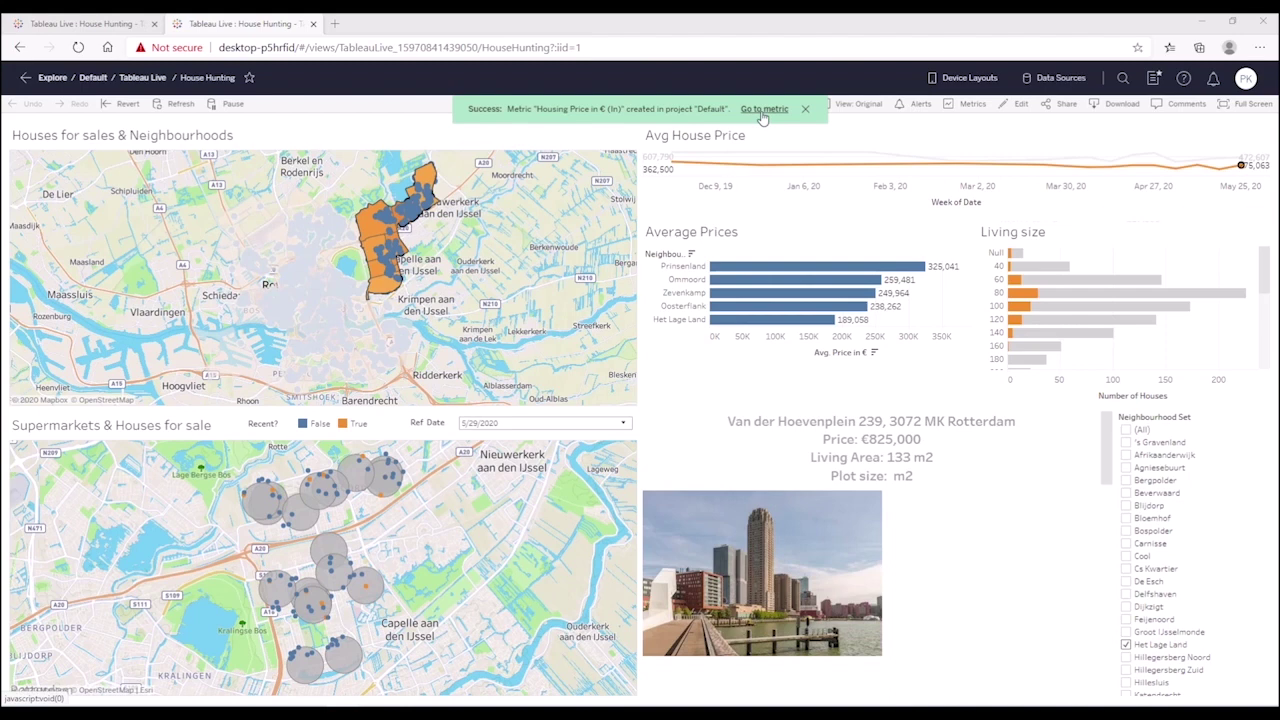
- View the new metric's page, then show Tableau Live's Connected Metrics listing it at 275.06K
{"action": "left_click", "coordinate": [763, 110]}
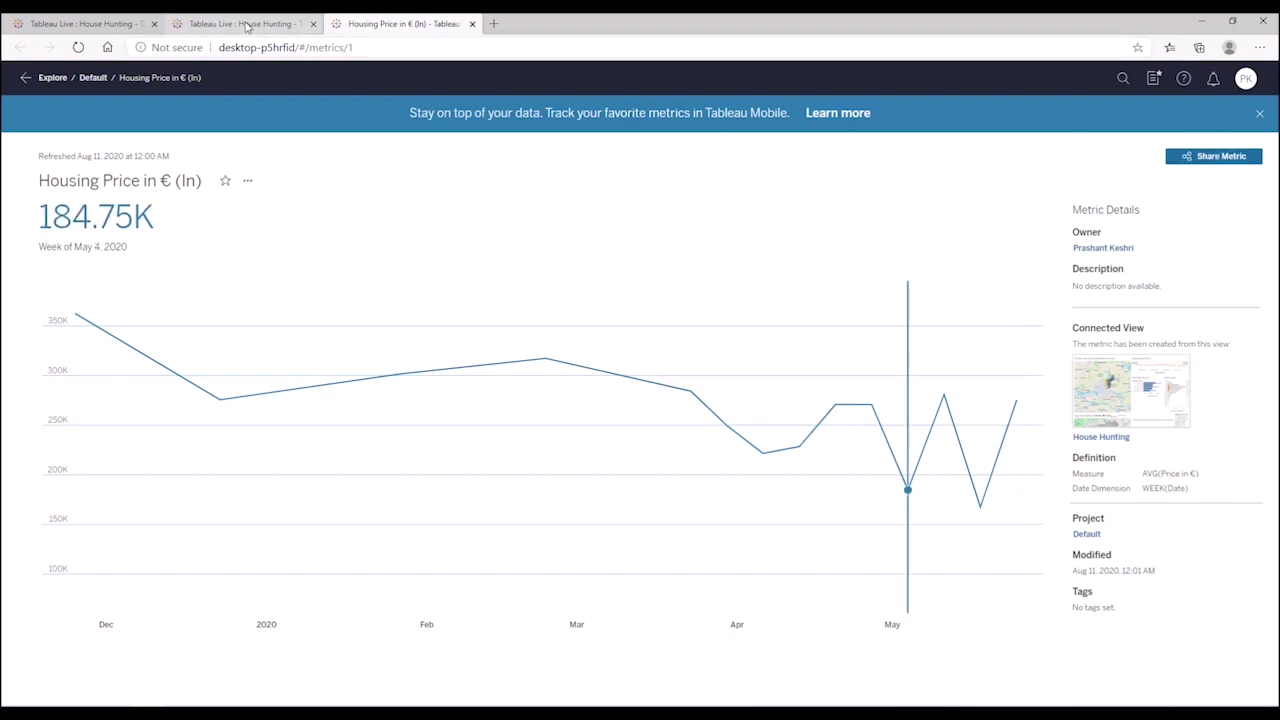
{"action": "left_click", "coordinate": [247, 27]}
{"action": "left_click", "coordinate": [110, 22]}
{"action": "left_click", "coordinate": [240, 23]}
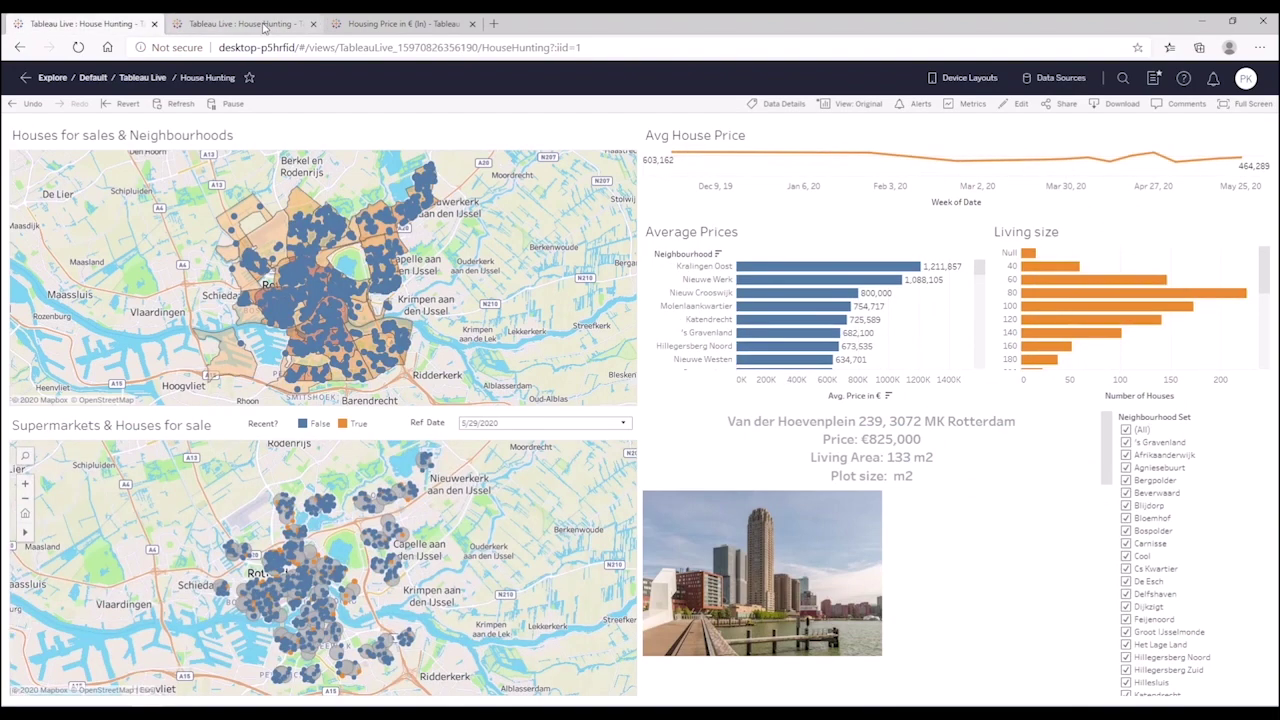
{"action": "left_click", "coordinate": [142, 78]}
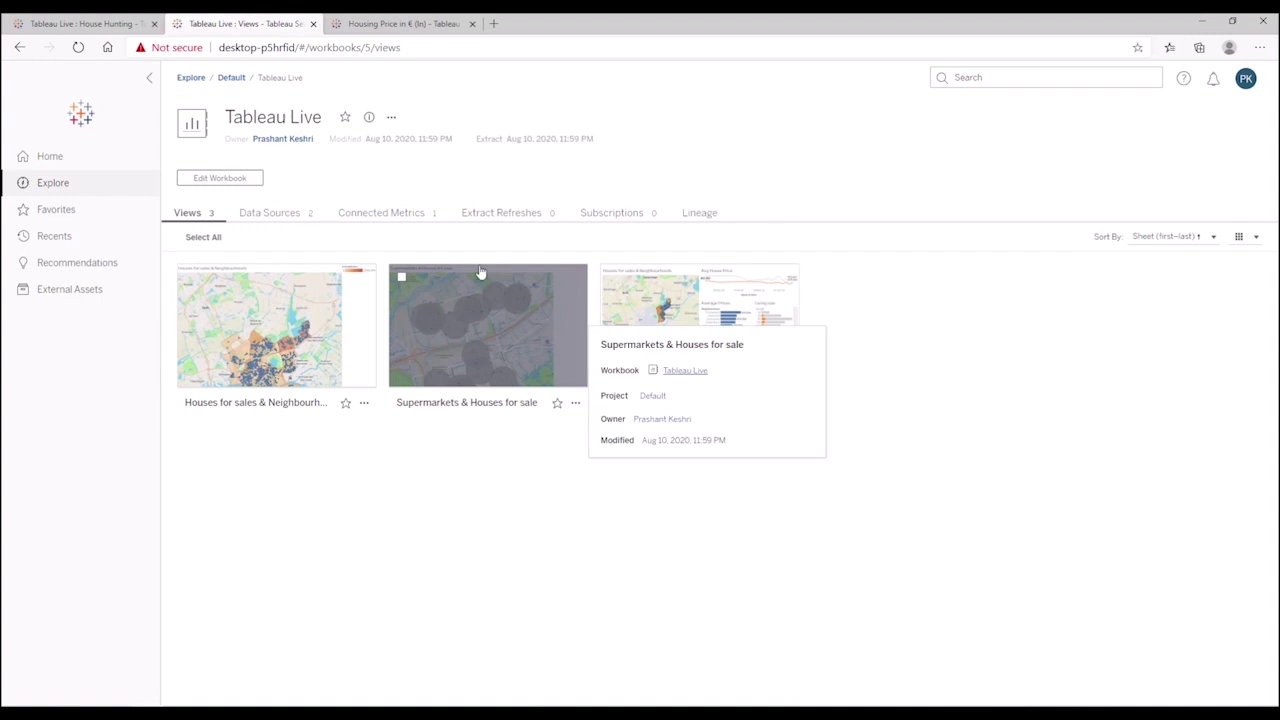
{"action": "left_click", "coordinate": [410, 213]}
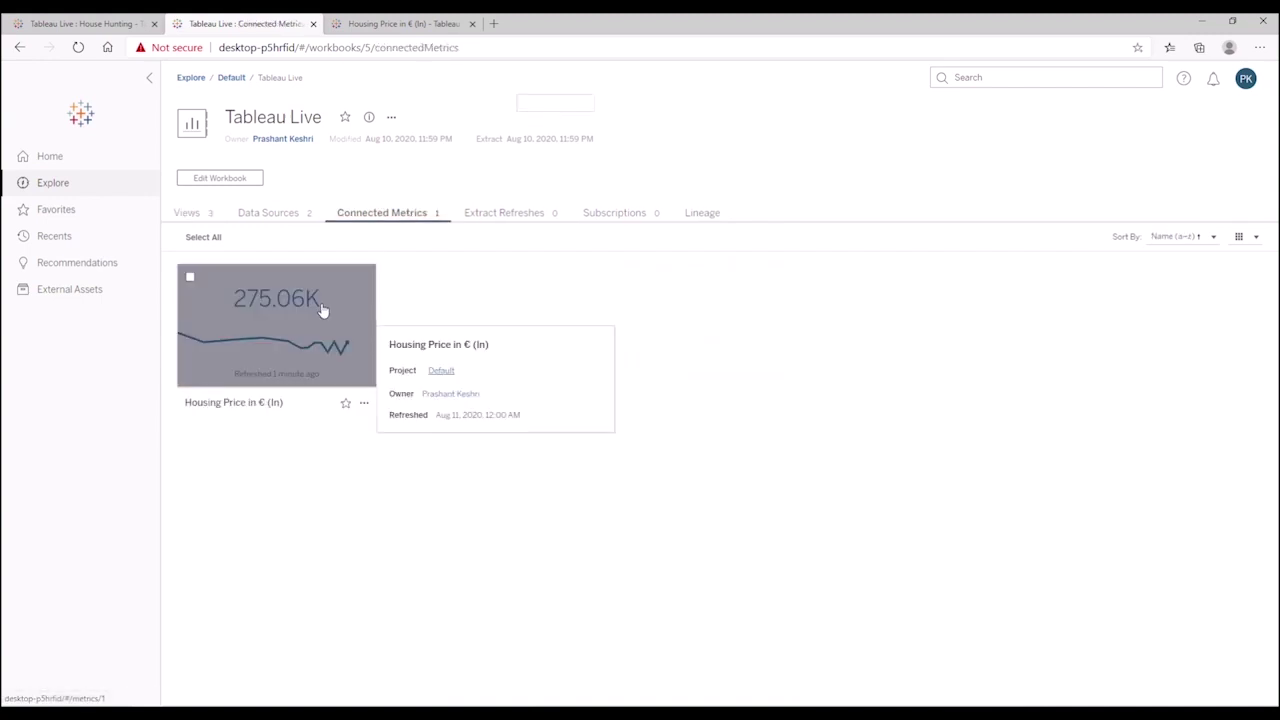